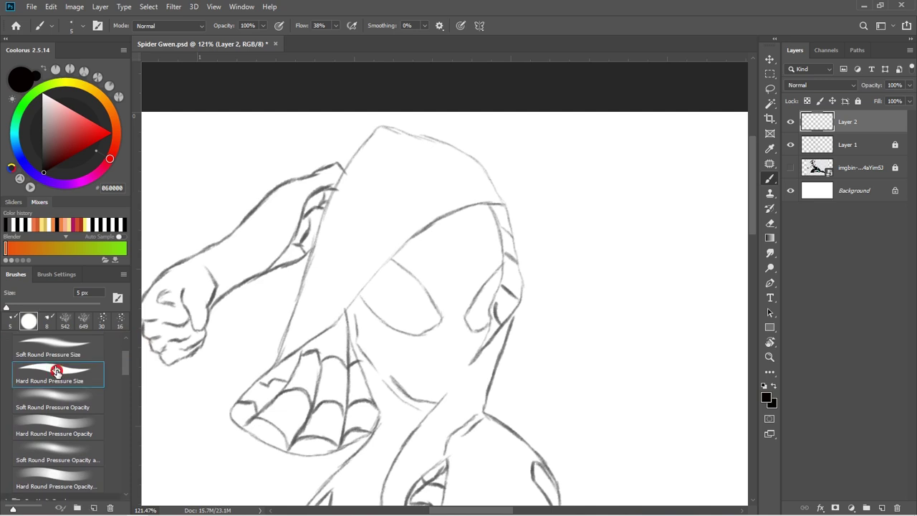
Choose the Hard Round Pressure Size brush at 5 px and set its smoothing to 70%.
left_click_drag(58, 378, 80, 364)
type("70")
key("Return")
left_click_drag(428, 266, 438, 268)
left_click_drag(457, 211, 385, 315)
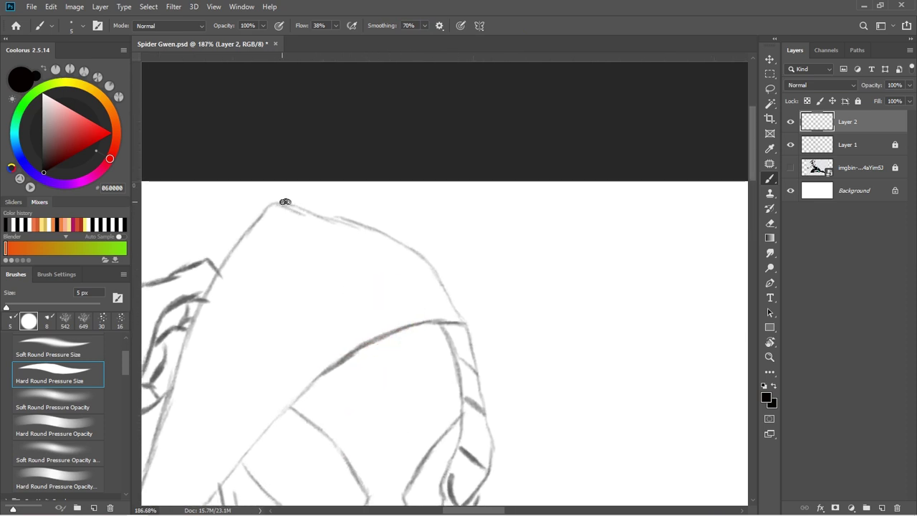
left_click_drag(282, 204, 295, 208)
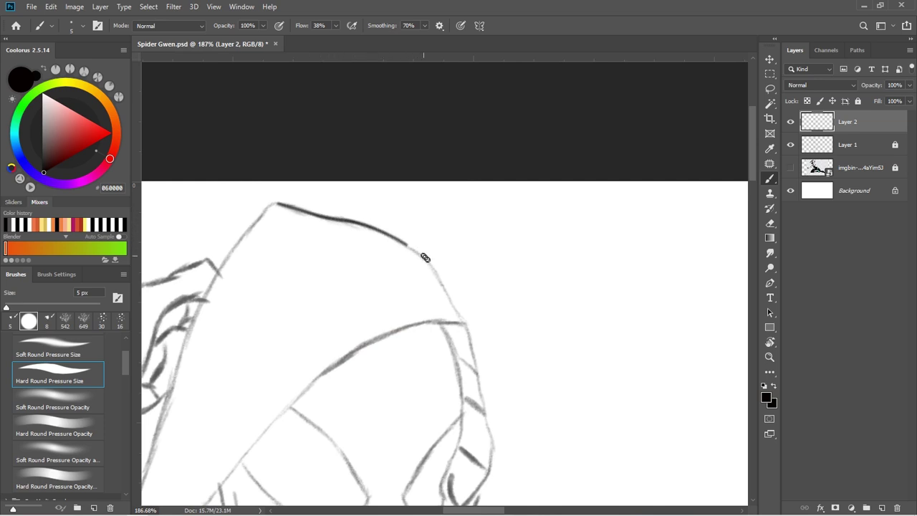
left_click_drag(438, 271, 448, 282)
left_click_drag(480, 329, 504, 243)
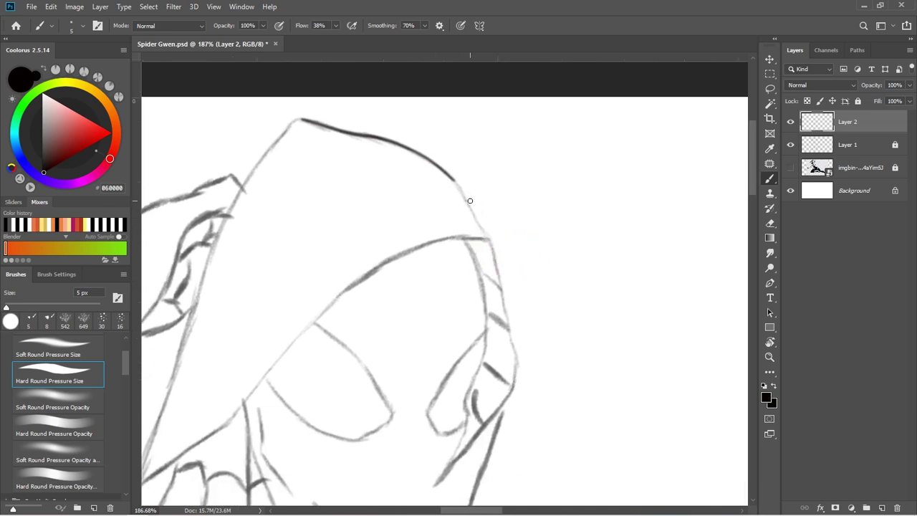
left_click(790, 146)
left_click(790, 146)
key("ctrl+z")
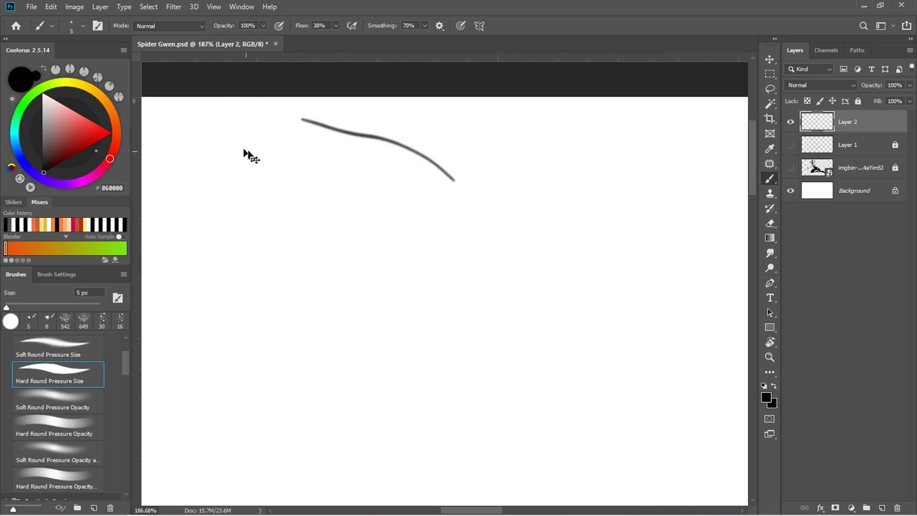
key("ctrl+z")
key("ctrl+z")
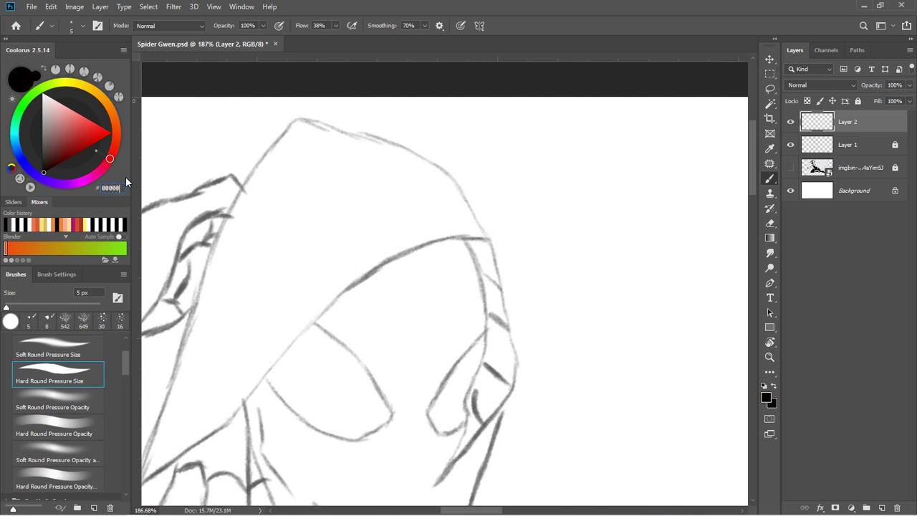
Set the brush colour to 000000 and the flow to 100%, testing with strokes beside the hood and undoing them.
mouse_move(522, 183)
left_mouse_down()
mouse_move(597, 316)
mouse_move(577, 290)
left_mouse_up()
key("ctrl+z")
left_click_drag(434, 225, 403, 296)
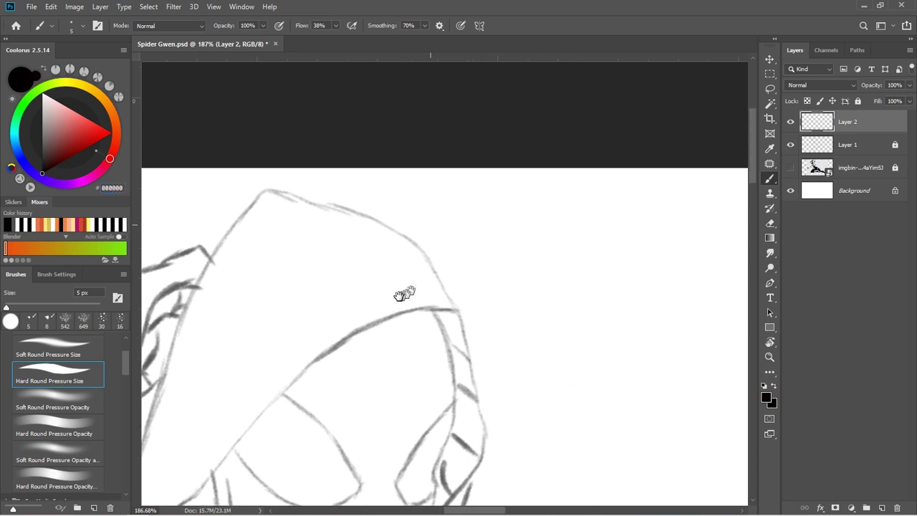
left_click_drag(362, 275, 370, 268)
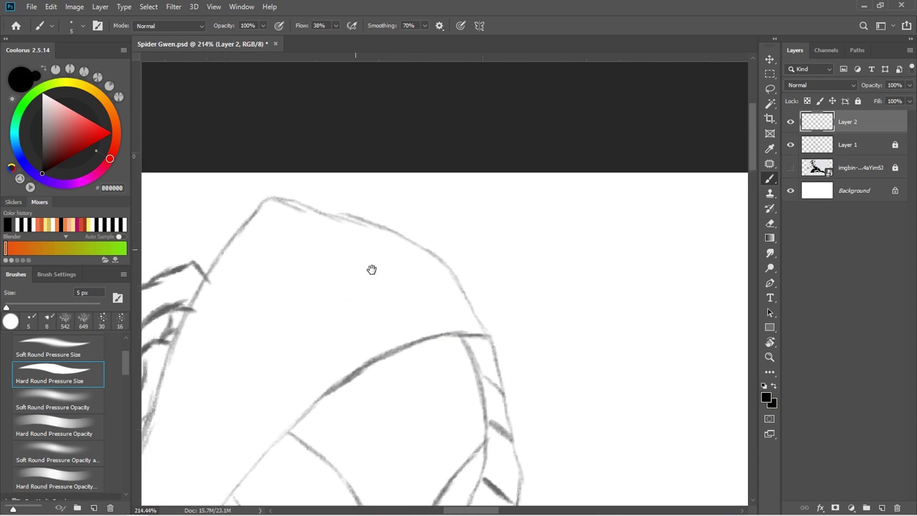
left_click_drag(304, 28, 352, 30)
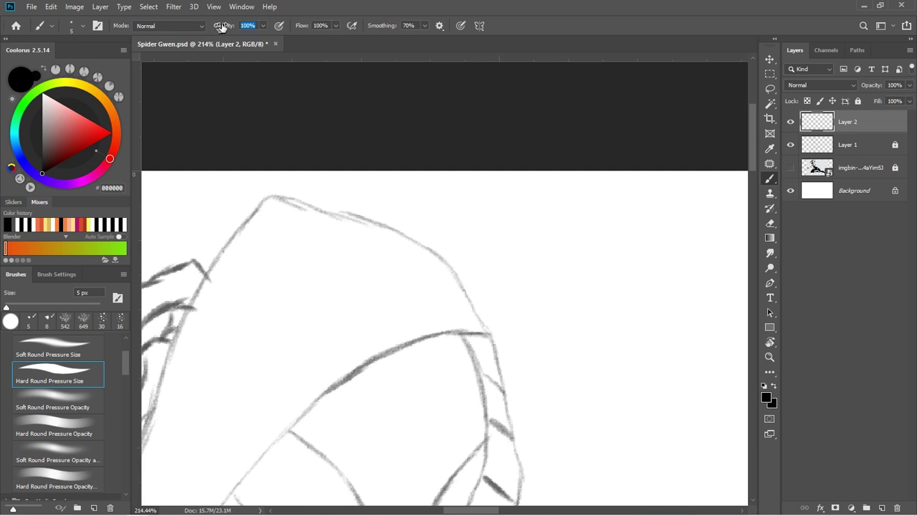
left_click_drag(497, 206, 543, 274)
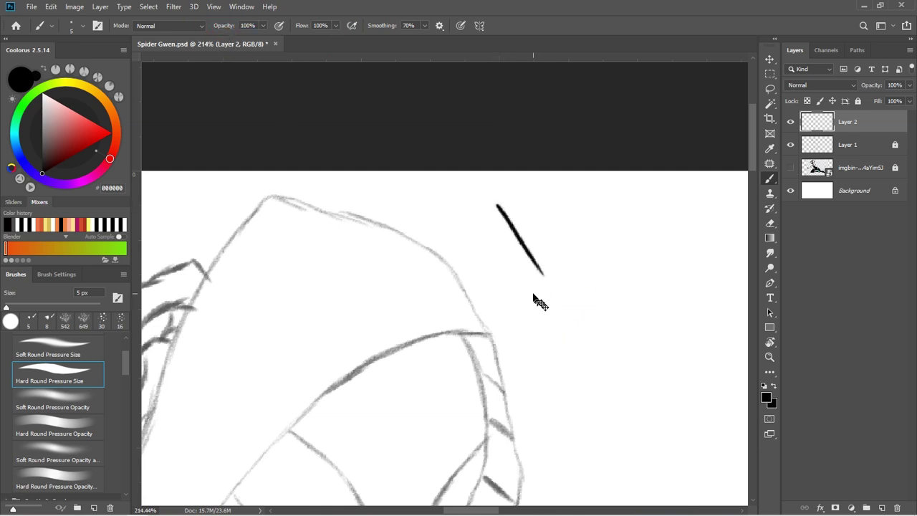
key("ctrl+z")
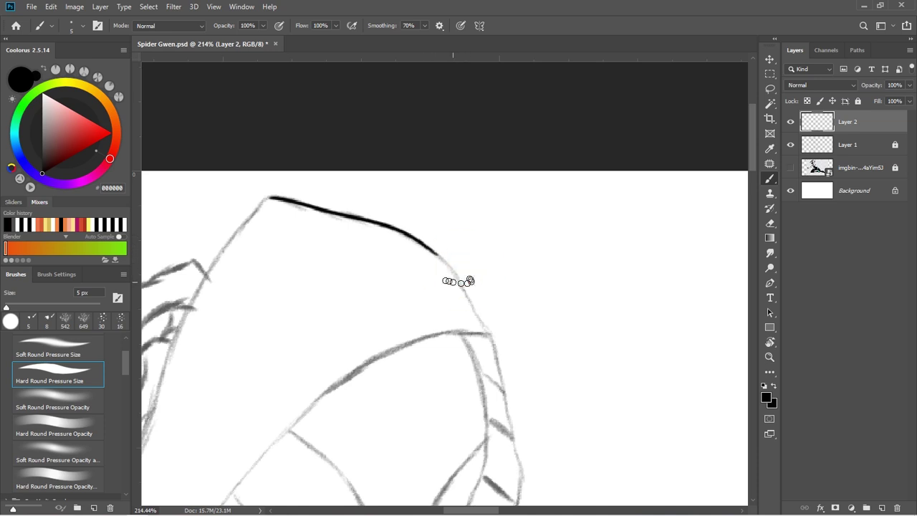
Ink the hood's upper edge on Layer 2, from its peak down to the front of the hood opening.
left_click_drag(497, 317, 510, 209)
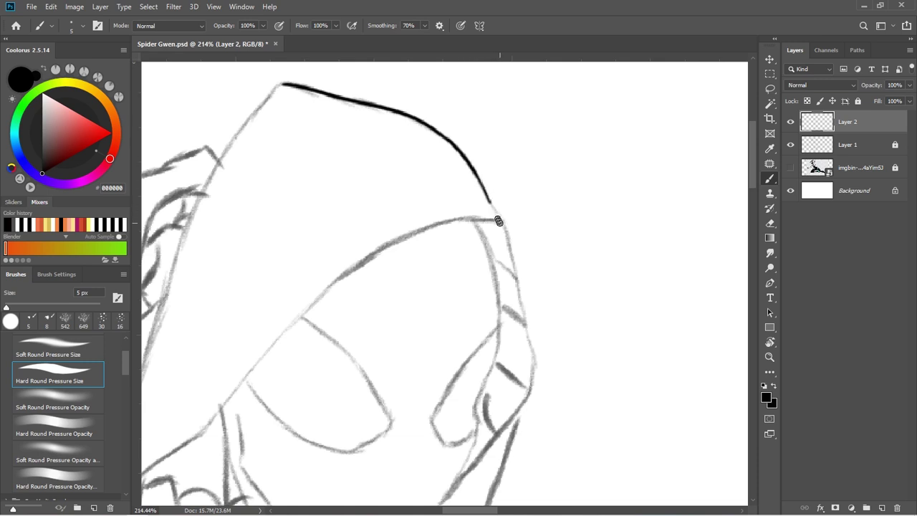
left_click_drag(507, 231, 511, 237)
left_click_drag(472, 259, 606, 251)
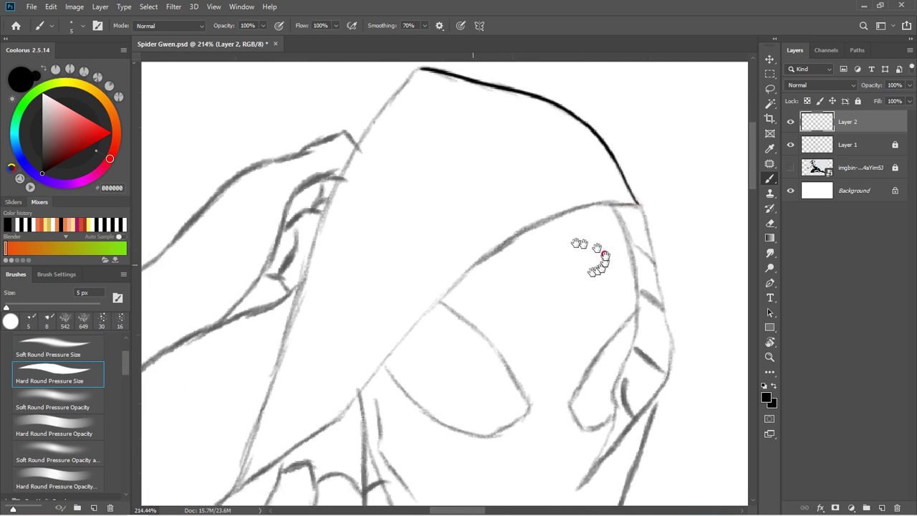
Trace the hood's long back edge from the web-patterned lining up to the peak.
mouse_move(459, 275)
left_mouse_down()
mouse_move(537, 236)
mouse_move(573, 232)
left_mouse_up()
left_click_drag(513, 258, 532, 232)
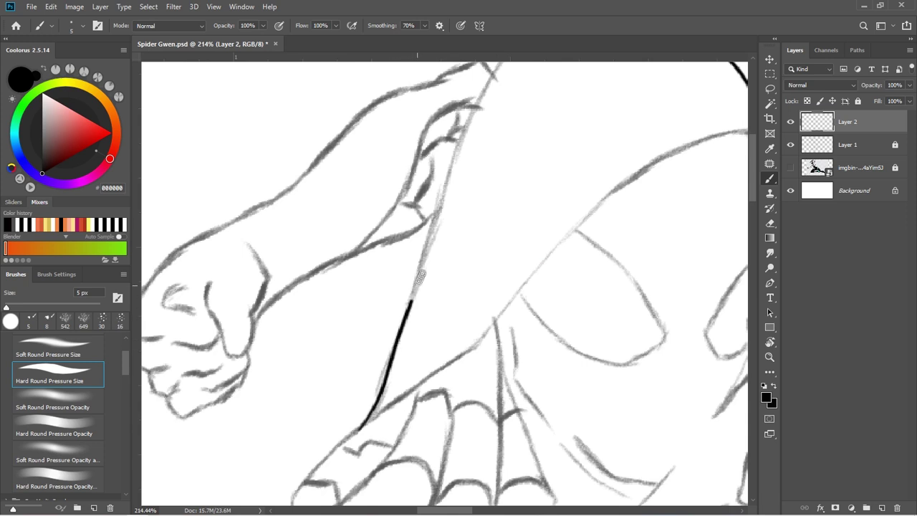
left_click_drag(443, 198, 447, 190)
left_click_drag(482, 190, 392, 291)
mouse_move(345, 322)
left_mouse_down()
mouse_move(394, 190)
mouse_move(442, 117)
mouse_move(465, 98)
left_mouse_up()
Trace the outer knuckles of the raised fist and the arm's upper contour up to the hood.
left_click_drag(384, 302, 605, 248)
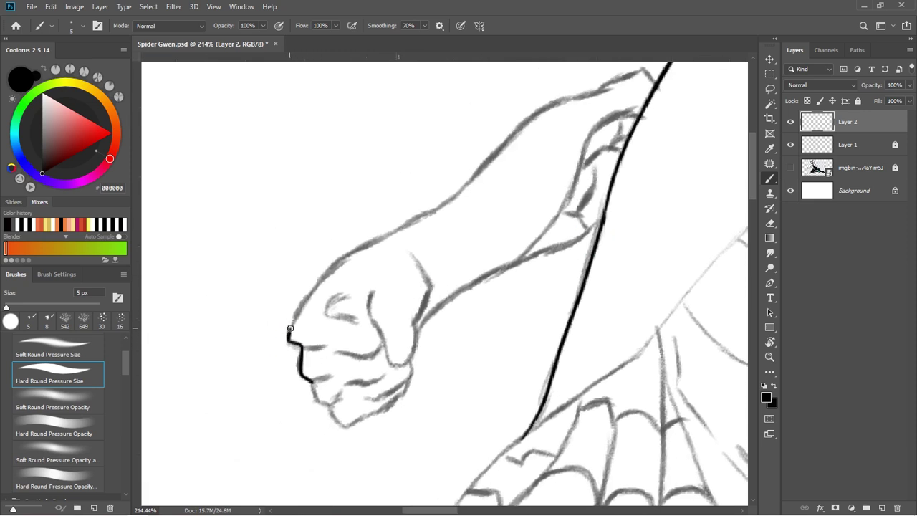
left_click_drag(290, 328, 369, 240)
left_click_drag(466, 253, 405, 275)
mouse_move(300, 269)
left_mouse_down()
mouse_move(363, 238)
mouse_move(459, 157)
mouse_move(393, 202)
mouse_move(427, 176)
left_mouse_up()
mouse_move(389, 205)
left_mouse_down()
mouse_move(463, 137)
mouse_move(522, 128)
mouse_move(500, 131)
mouse_move(545, 136)
mouse_move(421, 175)
left_mouse_up()
left_click_drag(377, 177, 427, 155)
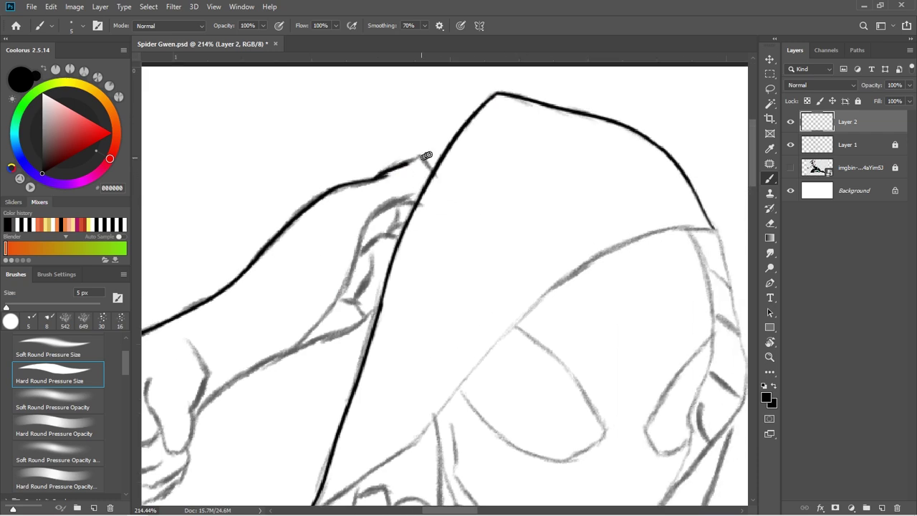
Ink the lower outline of the raised fist around the curled fingers.
scroll(443, 199, "down", 5)
scroll(429, 333, "up", 5)
left_click_drag(429, 363, 451, 271)
left_click_drag(263, 249, 288, 249)
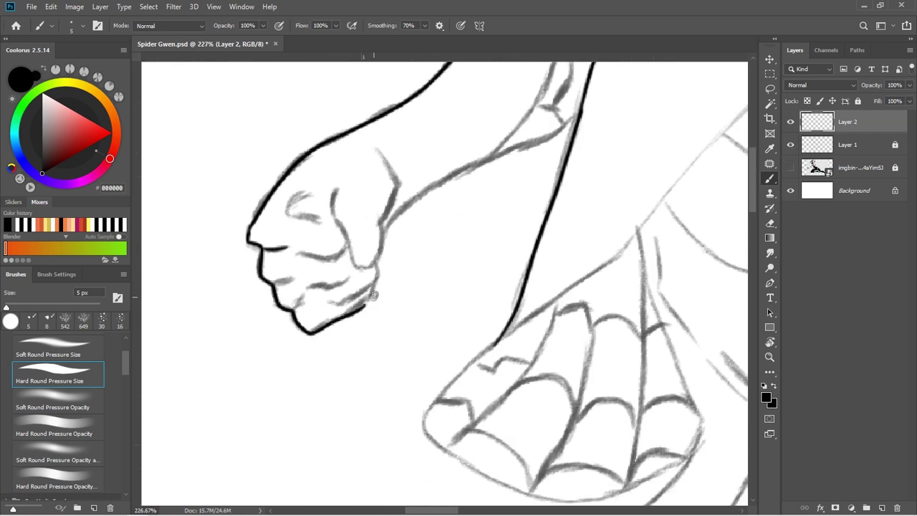
left_click_drag(325, 302, 364, 290)
Trace the thumb of the raised fist and the curve of the palm up to the wrist.
left_click_drag(336, 188, 302, 210)
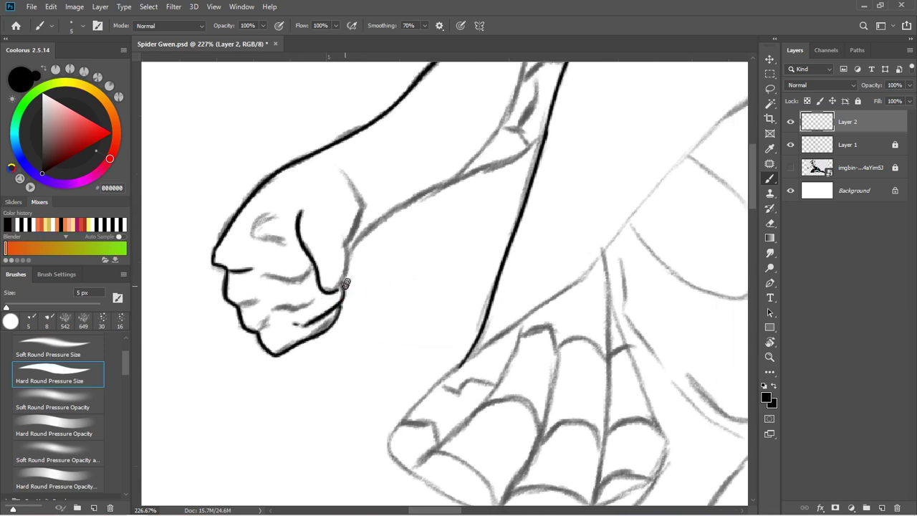
left_click_drag(345, 284, 348, 252)
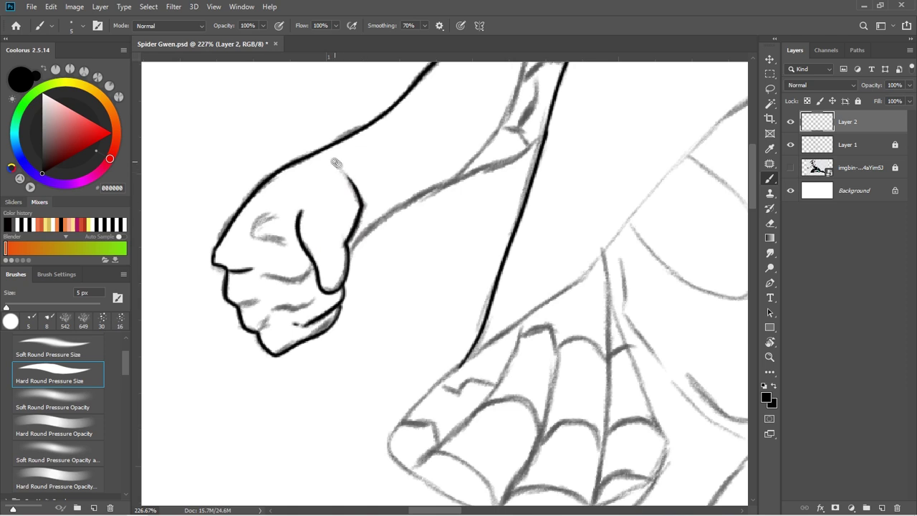
left_click_drag(335, 164, 360, 165)
Ink the knuckle marks and finger creases inside the raised fist, redoing the stroke that misses.
left_click_drag(278, 233, 293, 217)
left_click_drag(363, 272, 333, 193)
mouse_move(258, 195)
left_mouse_down()
mouse_move(307, 200)
mouse_move(312, 189)
mouse_move(259, 195)
mouse_move(228, 184)
left_mouse_up()
key("ctrl+z")
mouse_move(231, 213)
left_mouse_down()
mouse_move(258, 208)
mouse_move(257, 222)
mouse_move(252, 194)
left_mouse_up()
left_click_drag(245, 224, 258, 204)
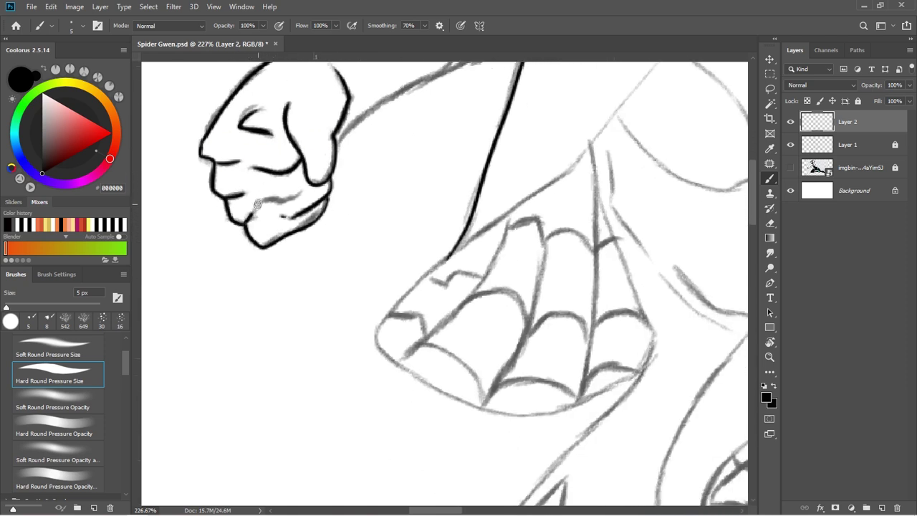
Trace the underside of the raised forearm up to the hood and begin the sleeve panel's inner line.
scroll(292, 199, "up", 5)
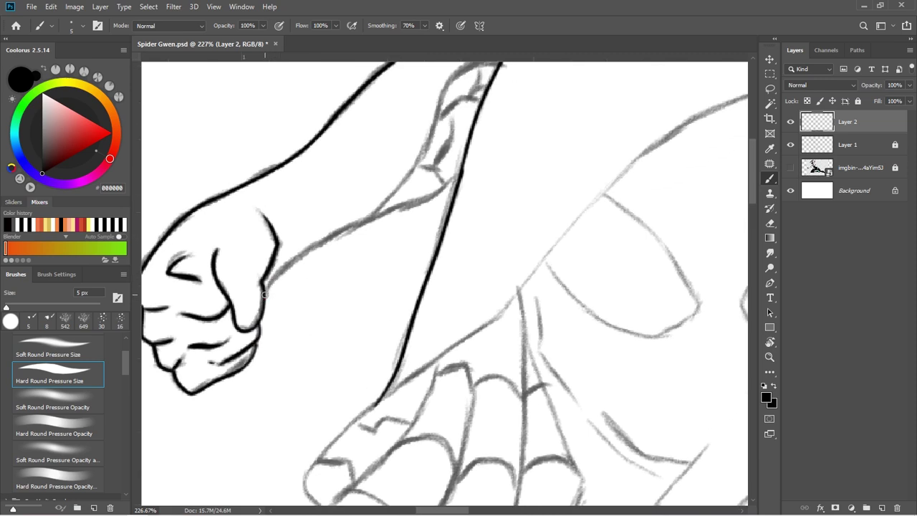
mouse_move(265, 291)
left_mouse_down()
mouse_move(344, 228)
mouse_move(461, 174)
left_mouse_up()
mouse_move(372, 204)
left_mouse_down()
mouse_move(273, 287)
mouse_move(355, 156)
mouse_move(396, 141)
left_mouse_up()
Ink the outer edge of the web-patterned hood lining up to the hood's back corner.
scroll(467, 366, "down", 5)
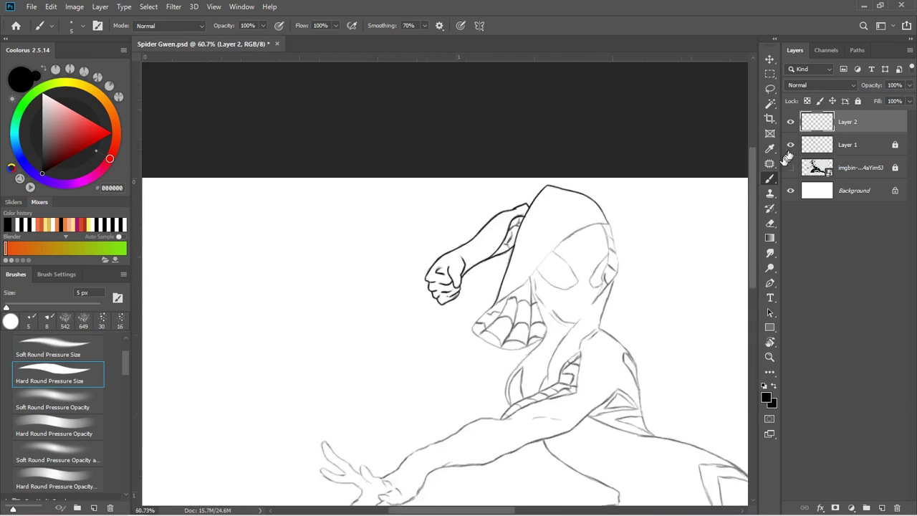
scroll(468, 367, "up", 5)
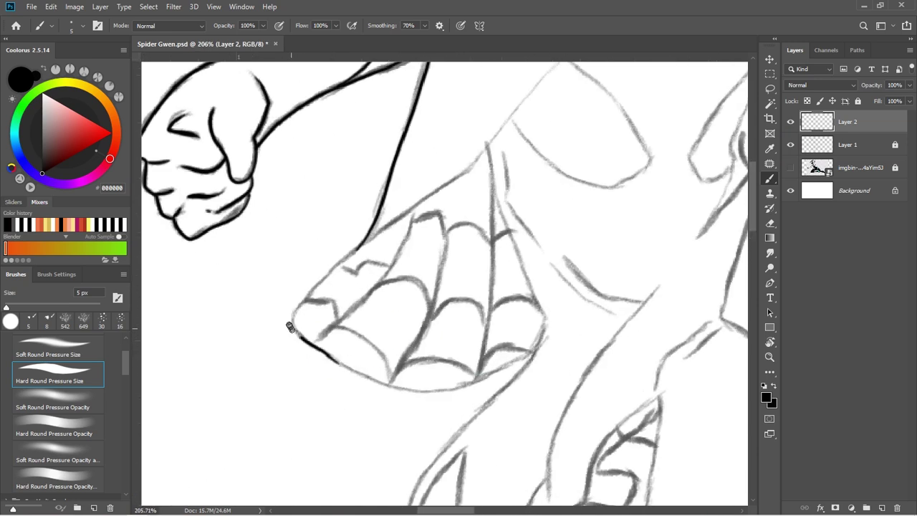
mouse_move(290, 327)
left_mouse_down()
mouse_move(343, 257)
mouse_move(380, 232)
left_mouse_up()
Trace the rim of the hood opening from the lining corner over the forehead, redoing the faulty stroke.
scroll(459, 212, "up", 2)
left_click_drag(268, 290, 404, 188)
mouse_move(444, 182)
left_mouse_down()
mouse_move(270, 313)
mouse_move(256, 336)
left_mouse_up()
left_click_drag(213, 345, 366, 168)
key("ctrl+z")
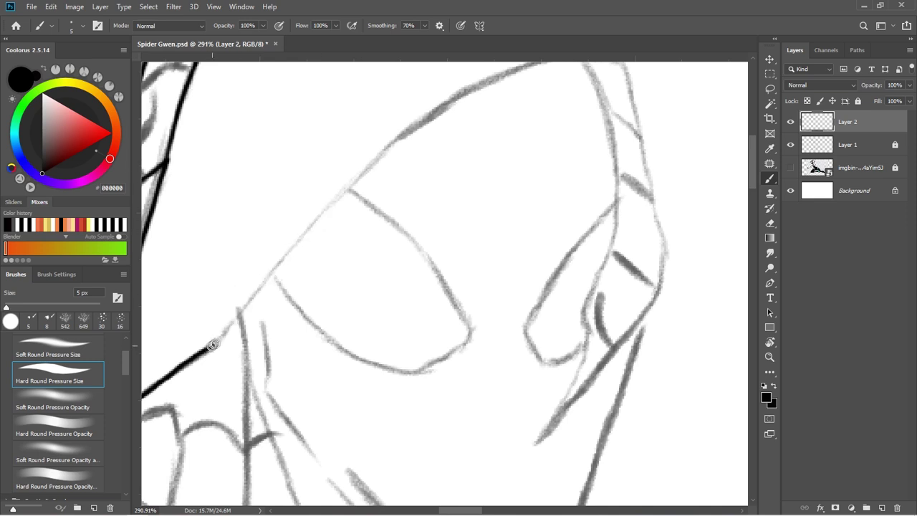
mouse_move(213, 345)
left_mouse_down()
mouse_move(303, 233)
mouse_move(412, 128)
mouse_move(395, 222)
mouse_move(334, 220)
mouse_move(401, 175)
mouse_move(494, 146)
mouse_move(402, 162)
left_mouse_up()
left_click_drag(374, 171, 468, 172)
left_click_drag(430, 301, 549, 167)
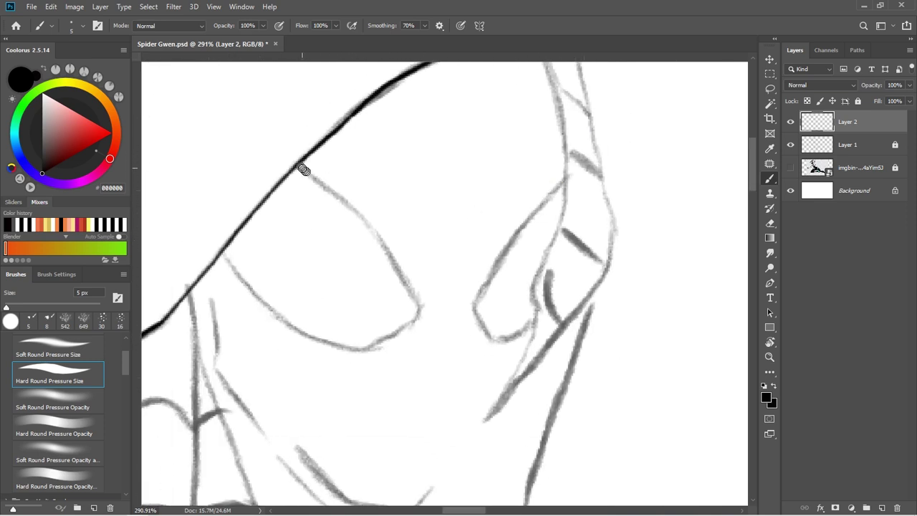
Outline both mask eyes, tracing the upper and lower curves of each.
mouse_move(304, 169)
left_mouse_down()
mouse_move(381, 236)
mouse_move(423, 303)
left_mouse_up()
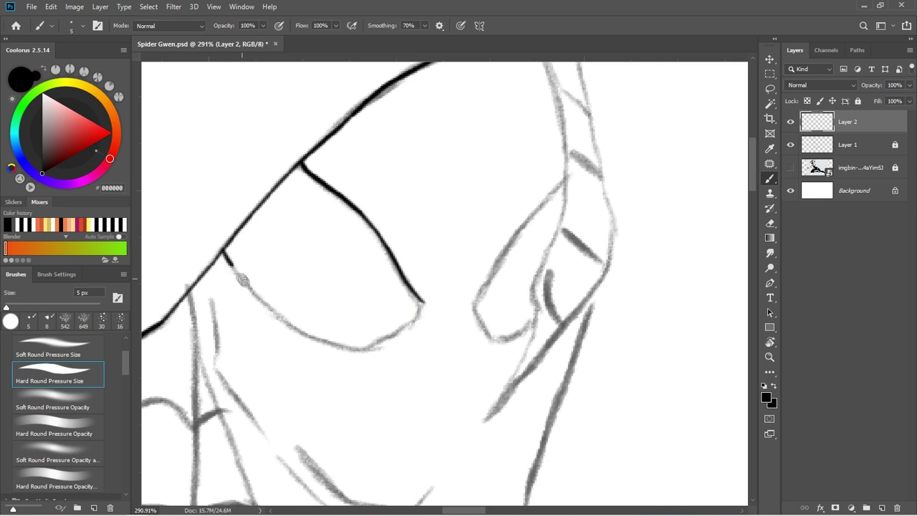
mouse_move(243, 280)
left_mouse_down()
mouse_move(284, 320)
mouse_move(345, 351)
mouse_move(396, 344)
mouse_move(423, 307)
left_mouse_up()
left_click_drag(534, 287, 446, 280)
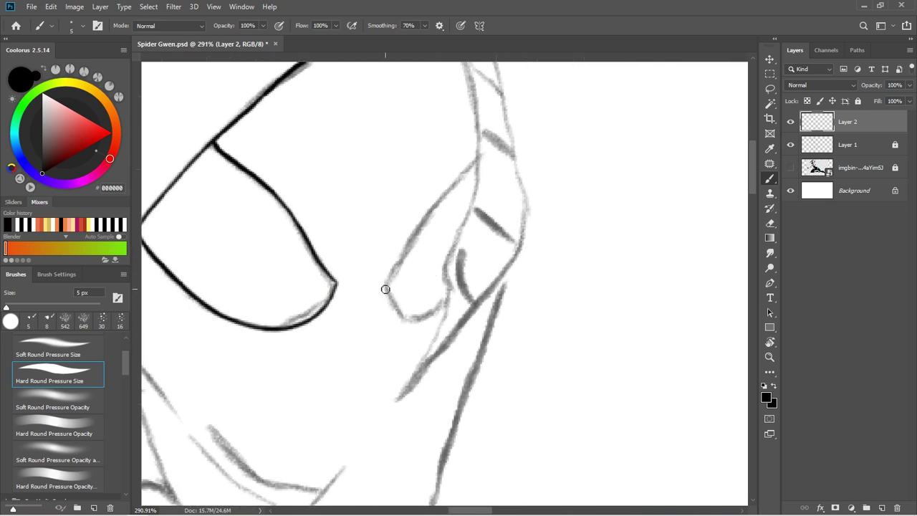
mouse_move(386, 289)
left_mouse_down()
mouse_move(435, 313)
mouse_move(449, 292)
left_mouse_up()
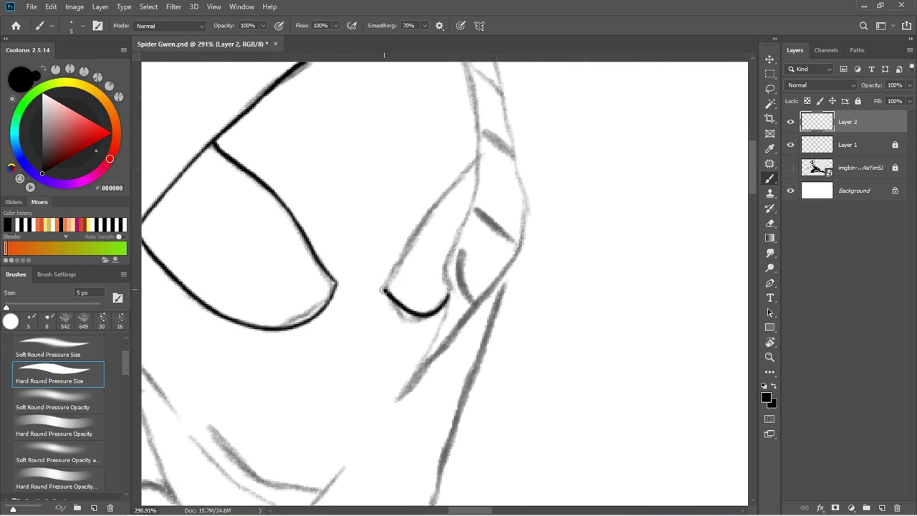
mouse_move(383, 291)
left_mouse_down()
mouse_move(423, 205)
mouse_move(478, 155)
left_mouse_up()
Trace the face's side contour beside the smaller eye, from the hood rim down towards the jaw, redoing missed strokes.
left_click_drag(427, 290, 399, 348)
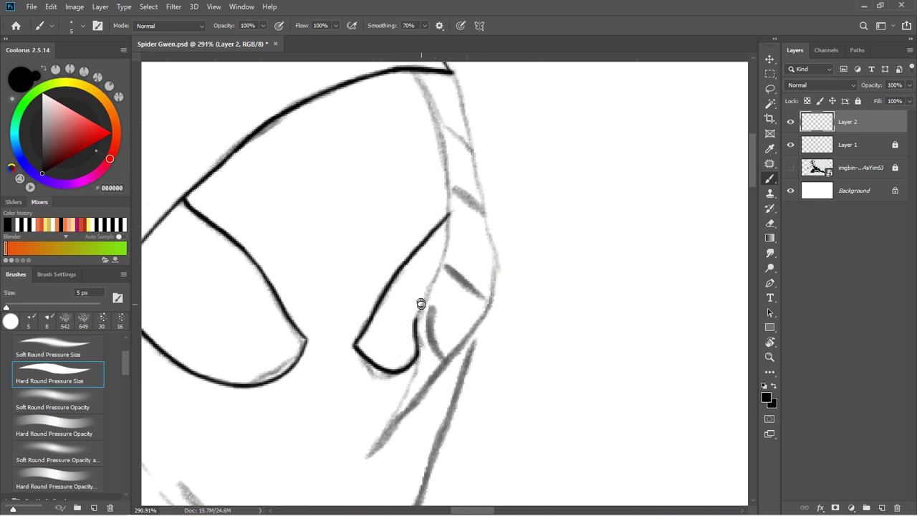
left_click_drag(421, 304, 456, 197)
key("ctrl+z")
mouse_move(411, 69)
left_mouse_down()
mouse_move(448, 187)
mouse_move(447, 229)
left_mouse_up()
mouse_move(418, 353)
left_mouse_down()
mouse_move(417, 321)
mouse_move(452, 204)
mouse_move(437, 276)
mouse_move(451, 219)
left_mouse_up()
key("ctrl+z")
mouse_move(477, 354)
left_mouse_down()
mouse_move(468, 336)
mouse_move(483, 213)
left_mouse_up()
mouse_move(373, 314)
left_mouse_down()
mouse_move(391, 286)
mouse_move(418, 163)
left_mouse_up()
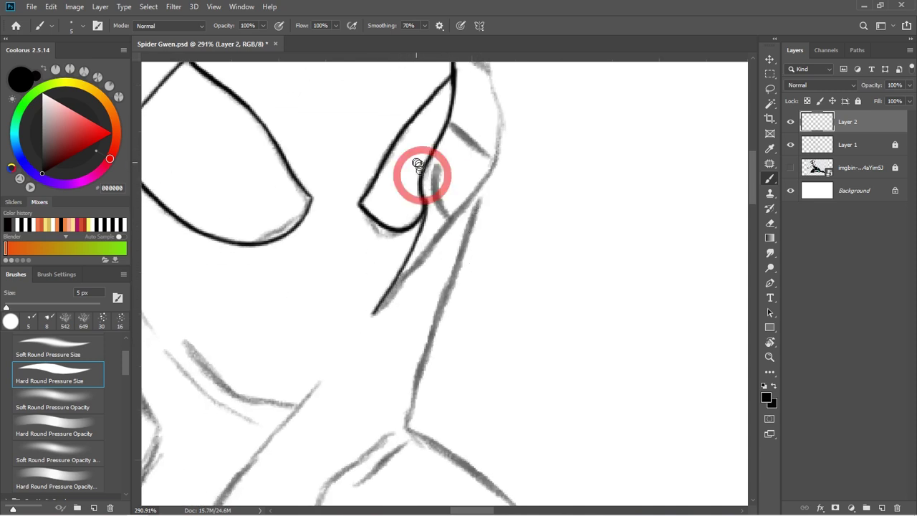
Ink the hood's outer edge beside the face and its lower line running diagonally down to the neck.
mouse_move(402, 338)
left_mouse_down()
mouse_move(428, 256)
mouse_move(392, 297)
left_mouse_up()
left_click_drag(293, 360, 447, 165)
left_click_drag(476, 118, 416, 242)
mouse_move(387, 289)
left_mouse_down()
mouse_move(403, 220)
mouse_move(387, 173)
left_mouse_up()
left_click_drag(378, 151, 368, 282)
left_click_drag(381, 320, 365, 234)
left_click_drag(349, 173, 370, 252)
mouse_move(488, 376)
left_mouse_down()
mouse_move(445, 379)
mouse_move(335, 250)
left_mouse_up()
mouse_move(169, 323)
left_mouse_down()
mouse_move(233, 321)
mouse_move(344, 360)
mouse_move(394, 356)
mouse_move(471, 313)
left_mouse_up()
key("space")
left_click_drag(533, 314, 481, 320)
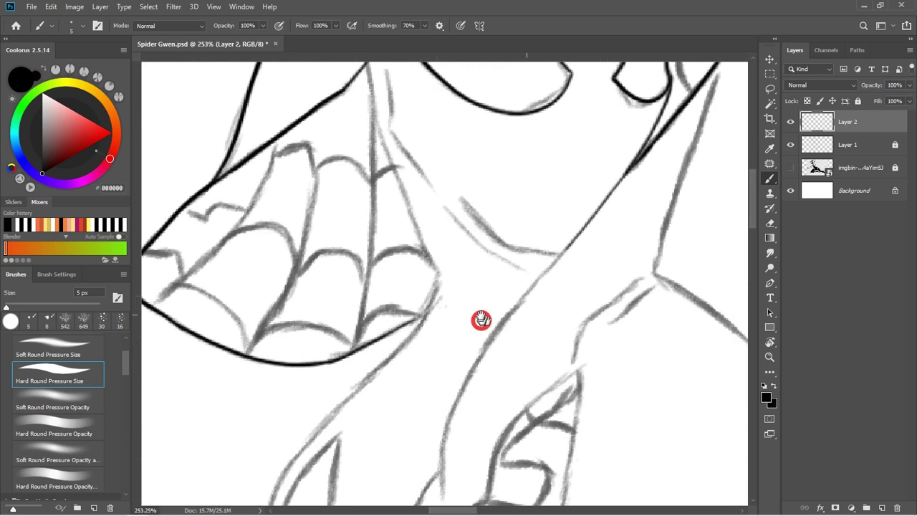
Trace the web lining's inner edge and the contours of the hood's base and chest down to the front arm.
scroll(466, 330, "up", 4)
mouse_move(362, 143)
left_mouse_down()
mouse_move(392, 261)
mouse_move(444, 371)
mouse_move(396, 316)
left_mouse_up()
mouse_move(386, 372)
left_mouse_down()
mouse_move(424, 281)
mouse_move(427, 306)
left_mouse_up()
mouse_move(390, 348)
left_mouse_down()
mouse_move(419, 329)
mouse_move(474, 99)
left_mouse_up()
mouse_move(316, 411)
left_mouse_down()
mouse_move(295, 358)
mouse_move(372, 222)
mouse_move(444, 149)
left_mouse_up()
mouse_move(418, 301)
left_mouse_down()
mouse_move(430, 234)
mouse_move(293, 377)
left_mouse_up()
mouse_move(313, 431)
left_mouse_down()
mouse_move(381, 254)
mouse_move(462, 148)
left_mouse_up()
left_click_drag(466, 148, 423, 206)
mouse_move(394, 241)
left_mouse_down()
mouse_move(443, 182)
mouse_move(267, 371)
left_mouse_up()
Ink the outer neck line from the shoulder up to the hood, redoing it once, and save the document.
left_click_drag(319, 395, 389, 189)
key("ctrl+z")
key("ctrl+s")
left_click_drag(317, 397, 398, 154)
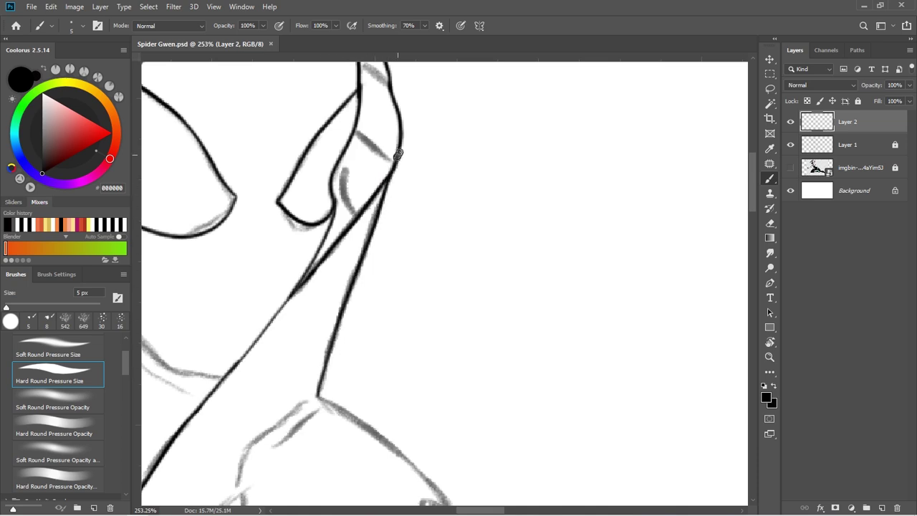
Check the line art by toggling the visibility of the Layer 1 sketch.
scroll(401, 165, "down", 8)
left_click(790, 145)
scroll(430, 358, "up", 3)
Trace the side of the face, the jawline and the inner chin line across to the hood's diagonal edge.
left_click_drag(337, 151, 419, 266)
scroll(372, 222, "up", 3)
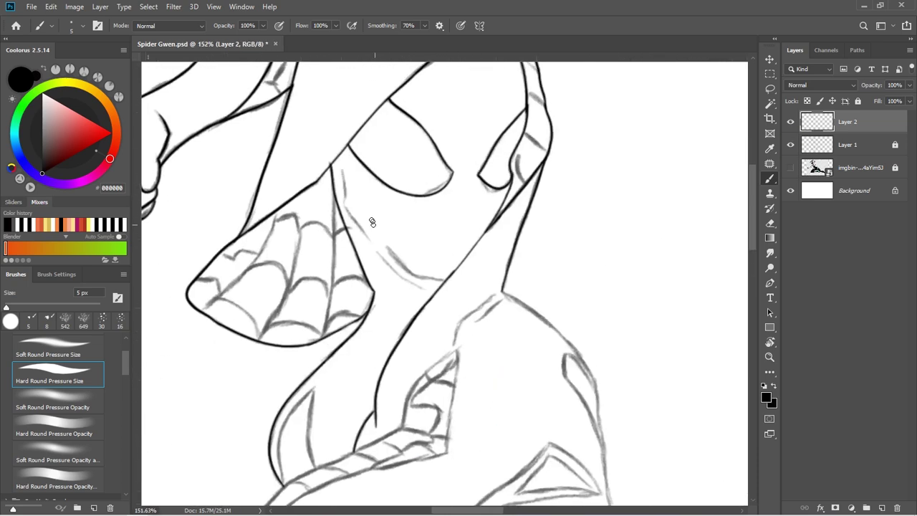
scroll(372, 222, "up", 1)
left_click_drag(339, 217, 368, 248)
left_click_drag(377, 245, 319, 216)
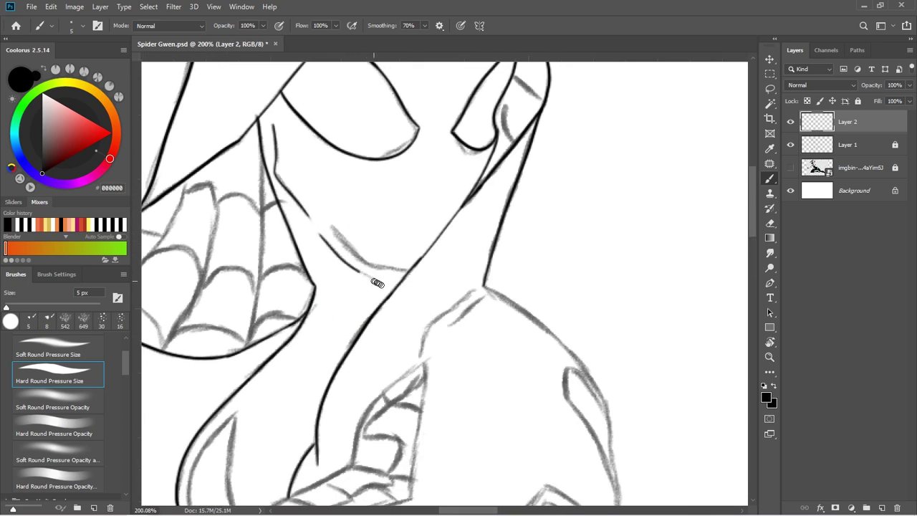
left_click_drag(378, 282, 385, 284)
left_click_drag(384, 279, 280, 273)
scroll(248, 220, "up", 2)
left_click_drag(245, 219, 268, 217)
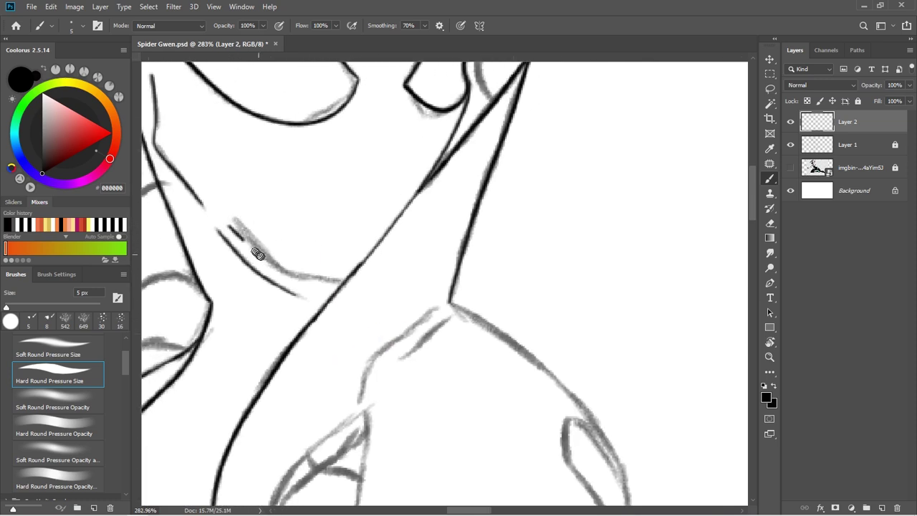
left_click_drag(257, 253, 351, 280)
Trace the pointed accent shape on the chest, just inside the curved torso edge.
scroll(451, 283, "down", 5)
scroll(387, 320, "up", 6)
left_click_drag(272, 442, 265, 403)
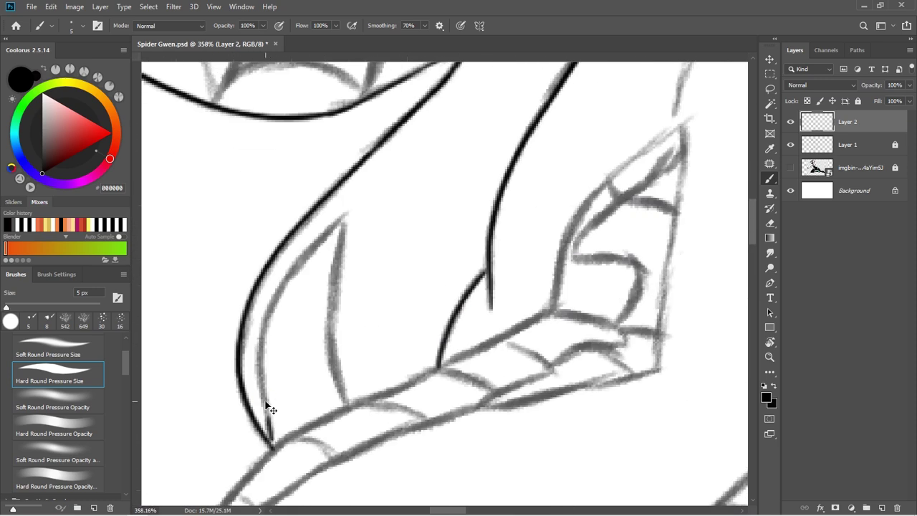
mouse_move(270, 443)
left_mouse_down()
mouse_move(260, 386)
mouse_move(296, 263)
mouse_move(348, 213)
left_mouse_up()
mouse_move(347, 406)
left_mouse_down()
mouse_move(336, 271)
mouse_move(348, 213)
mouse_move(327, 323)
mouse_move(347, 213)
left_mouse_up()
key("ctrl+z")
Ink the front shoulder line above the web panel and the short crease beside it.
left_click_drag(558, 179, 344, 357)
mouse_move(462, 292)
left_mouse_down()
mouse_move(503, 204)
mouse_move(555, 174)
mouse_move(526, 190)
mouse_move(566, 154)
left_mouse_up()
key("ctrl+z")
left_click_drag(518, 231, 608, 164)
Ink the outer edges of the web-patterned panel running from the armpit to the front arm.
left_click_drag(491, 492, 455, 345)
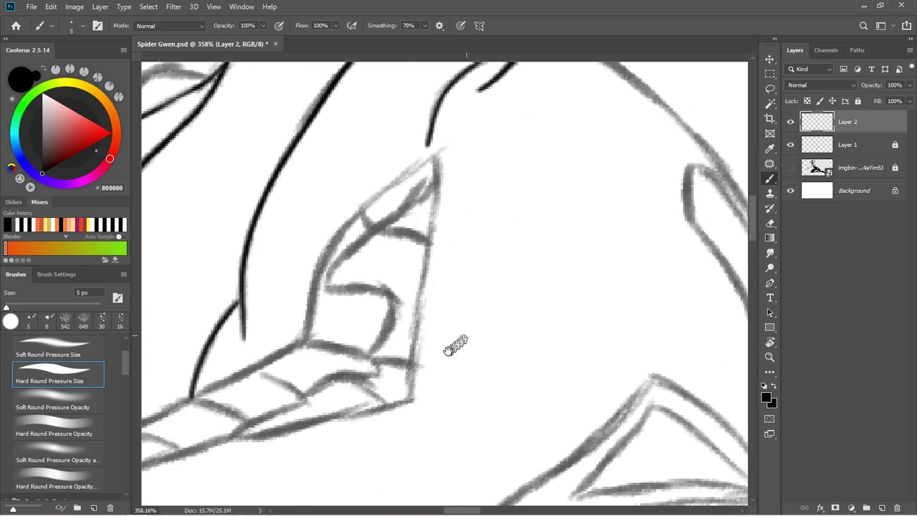
mouse_move(412, 401)
left_mouse_down()
mouse_move(422, 282)
mouse_move(409, 146)
mouse_move(634, 54)
left_mouse_up()
mouse_move(201, 458)
left_mouse_down()
mouse_move(222, 426)
mouse_move(374, 327)
mouse_move(318, 331)
mouse_move(491, 243)
mouse_move(370, 303)
mouse_move(407, 184)
mouse_move(505, 117)
mouse_move(470, 170)
left_mouse_up()
mouse_move(461, 339)
left_mouse_down()
mouse_move(544, 227)
mouse_move(681, 132)
left_mouse_up()
mouse_move(244, 349)
left_mouse_down()
mouse_move(437, 246)
mouse_move(361, 259)
mouse_move(548, 214)
left_mouse_up()
mouse_move(489, 249)
left_mouse_down()
mouse_move(440, 246)
mouse_move(551, 203)
left_mouse_up()
Trace the upper contour of the outstretched front arm from the web panel toward the wrist.
left_click_drag(485, 345, 436, 343)
left_click_drag(259, 409, 406, 323)
left_click_drag(404, 323, 437, 323)
mouse_move(363, 275)
left_mouse_down()
mouse_move(394, 245)
mouse_move(536, 203)
left_mouse_up()
key("ctrl+z")
mouse_move(366, 269)
left_mouse_down()
mouse_move(392, 269)
mouse_move(523, 204)
mouse_move(610, 215)
mouse_move(452, 226)
mouse_move(630, 214)
left_mouse_up()
key("ctrl+z")
left_click_drag(251, 333, 349, 290)
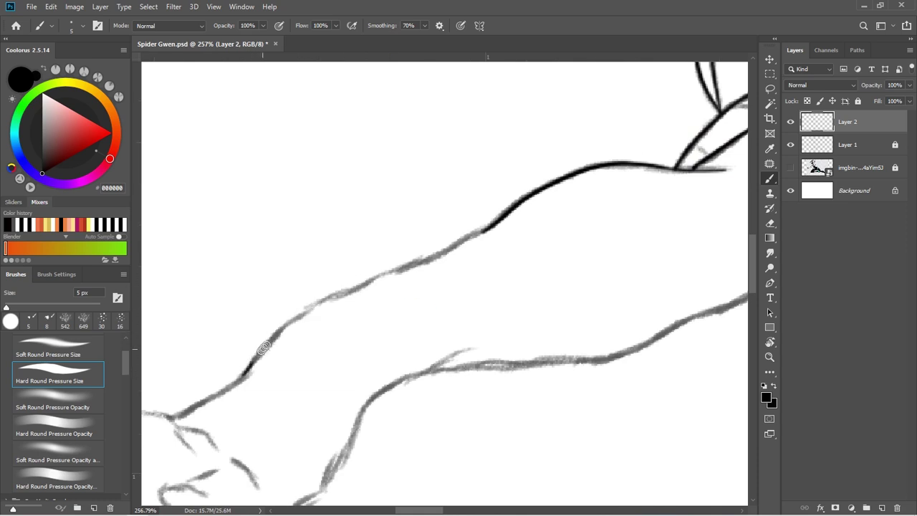
left_click_drag(264, 348, 499, 219)
Ink the front hand's thumb outline and join it over the wrist to the forearm line.
mouse_move(501, 301)
left_mouse_down()
mouse_move(446, 364)
mouse_move(321, 345)
mouse_move(348, 380)
mouse_move(379, 385)
left_mouse_up()
left_click_drag(313, 348, 248, 289)
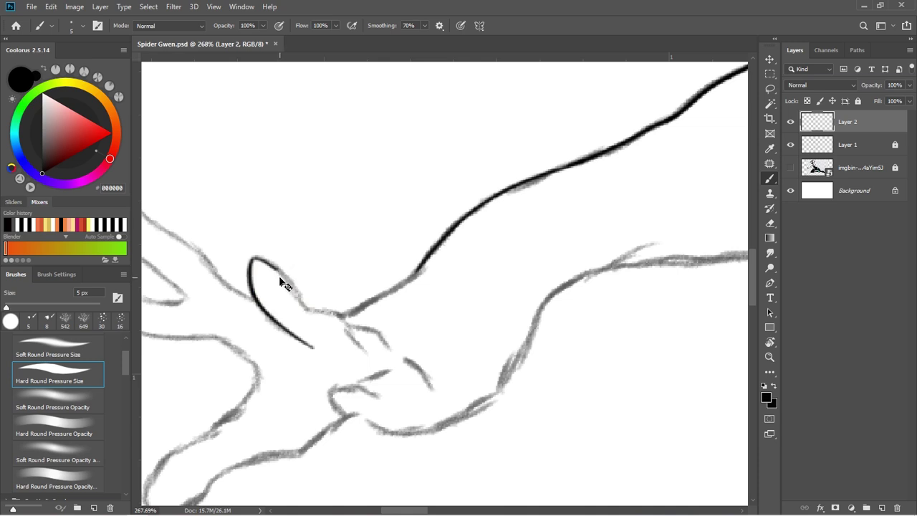
key("ctrl+z")
left_click_drag(379, 346, 348, 338)
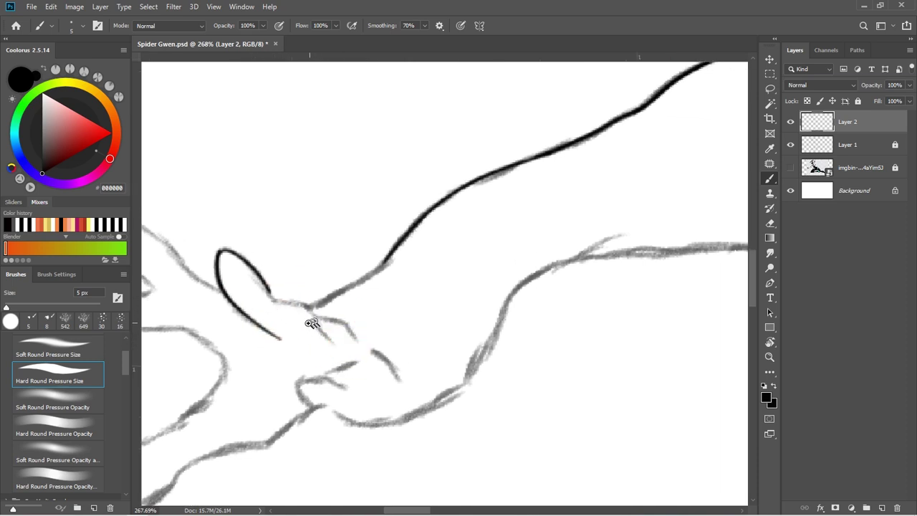
left_click_drag(312, 323, 320, 326)
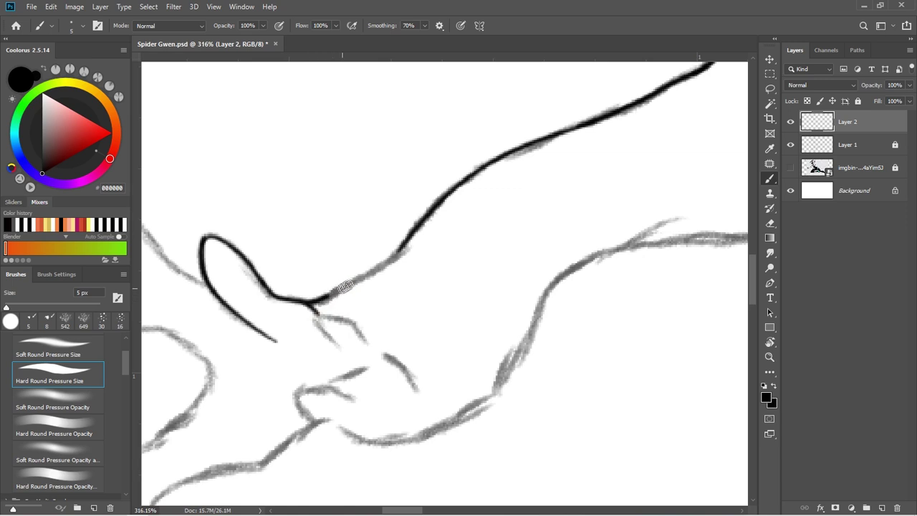
mouse_move(344, 285)
left_mouse_down()
mouse_move(403, 253)
mouse_move(439, 201)
left_mouse_up()
Trace the short knuckle and palm crease lines of the front hand.
left_click_drag(411, 325, 388, 274)
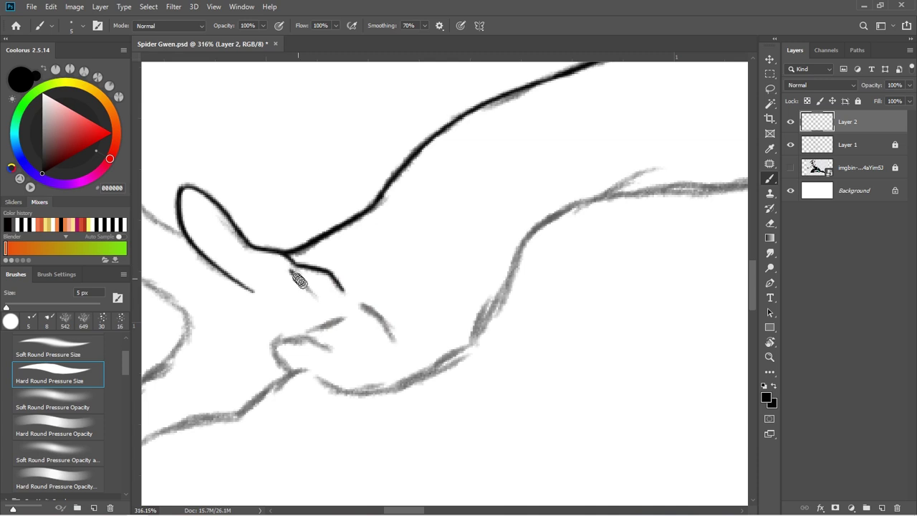
left_click_drag(299, 281, 316, 293)
left_click_drag(361, 306, 390, 331)
mouse_move(293, 372)
left_mouse_down()
mouse_move(272, 350)
mouse_move(335, 350)
mouse_move(346, 320)
left_mouse_up()
left_click_drag(360, 343, 333, 289)
mouse_move(421, 343)
left_mouse_down()
mouse_move(376, 348)
mouse_move(394, 344)
left_mouse_up()
Trace the underside of the front hand and the forearm's lower contour past the elbow.
mouse_move(311, 323)
left_mouse_down()
mouse_move(349, 340)
mouse_move(406, 341)
mouse_move(464, 312)
mouse_move(577, 161)
mouse_move(424, 202)
mouse_move(486, 169)
left_mouse_up()
mouse_move(688, 253)
left_mouse_down()
mouse_move(389, 375)
mouse_move(366, 374)
left_mouse_up()
left_click_drag(235, 305, 393, 295)
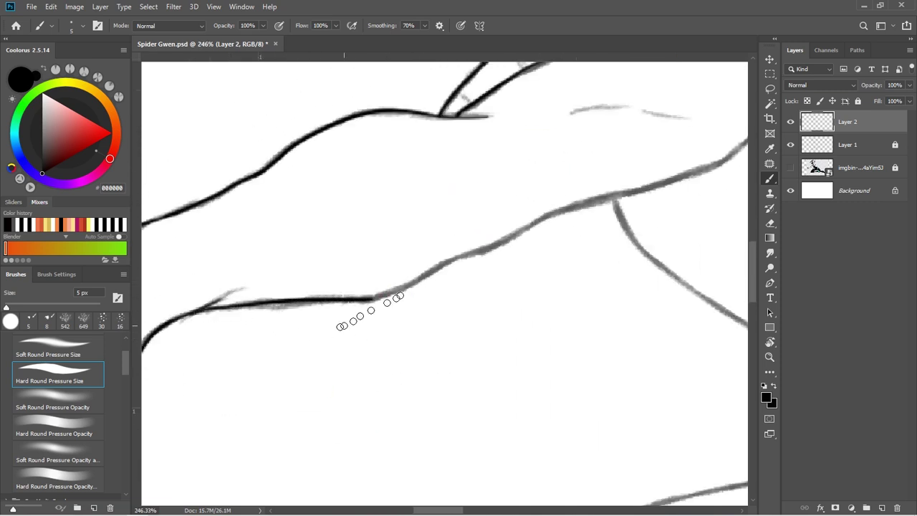
left_click_drag(340, 327, 382, 313)
left_click_drag(410, 285, 579, 209)
Continue the upper arm's lower contour past the torso and up to the peak of the side triangle.
left_click_drag(614, 238, 407, 259)
left_click_drag(361, 237, 536, 177)
mouse_move(550, 170)
left_mouse_down()
mouse_move(380, 220)
mouse_move(499, 122)
mouse_move(405, 215)
left_mouse_up()
left_click_drag(374, 241, 467, 155)
Ink the remaining outer edges and the inner triangle of the costume accent on the torso's side.
mouse_move(564, 230)
left_mouse_down()
mouse_move(487, 230)
mouse_move(497, 257)
left_mouse_up()
left_click_drag(398, 183, 485, 269)
mouse_move(289, 301)
left_mouse_down()
mouse_move(417, 273)
mouse_move(485, 268)
left_mouse_up()
mouse_move(340, 268)
left_mouse_down()
mouse_move(400, 209)
mouse_move(453, 265)
left_mouse_up()
mouse_move(343, 268)
left_mouse_down()
mouse_move(462, 262)
mouse_move(392, 250)
left_mouse_up()
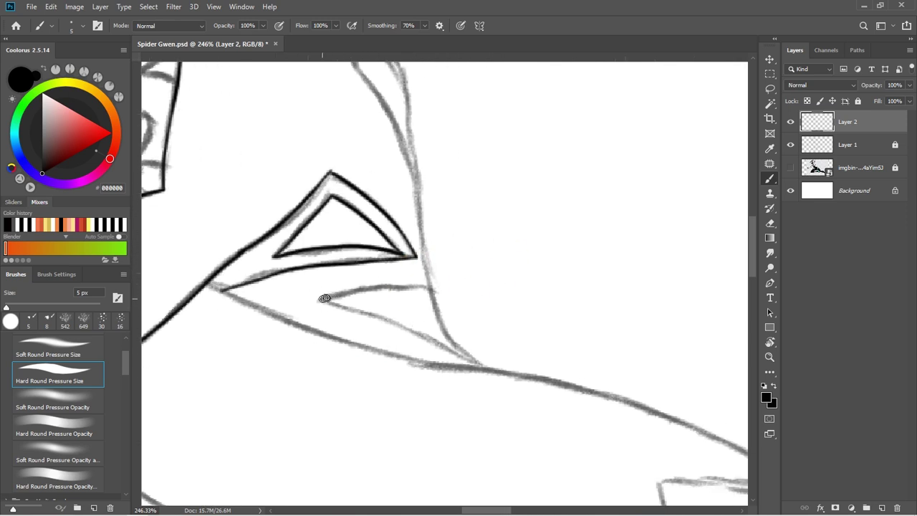
Trace the narrow pointed shape below the side triangle and the waist line beneath it.
left_click_drag(320, 299, 495, 370)
mouse_move(321, 299)
left_mouse_down()
mouse_move(380, 286)
mouse_move(442, 296)
left_mouse_up()
left_click_drag(526, 323, 315, 328)
mouse_move(258, 195)
left_mouse_down()
mouse_move(272, 222)
mouse_move(427, 316)
mouse_move(459, 308)
left_mouse_up()
key("ctrl+z")
left_click_drag(344, 282, 394, 314)
left_click_drag(379, 351, 392, 305)
Ink the stomach line from beneath the arm down to the groin and the front thigh's upper edge.
mouse_move(418, 109)
left_mouse_down()
mouse_move(310, 243)
mouse_move(326, 244)
left_mouse_up()
mouse_move(195, 187)
left_mouse_down()
mouse_move(330, 242)
mouse_move(422, 259)
mouse_move(534, 338)
mouse_move(341, 228)
mouse_move(459, 267)
mouse_move(372, 218)
mouse_move(546, 329)
mouse_move(452, 198)
mouse_move(469, 217)
left_mouse_up()
key("ctrl+z")
left_click_drag(438, 188, 569, 318)
left_click_drag(215, 344, 666, 270)
mouse_move(158, 348)
left_mouse_down()
mouse_move(476, 186)
mouse_move(531, 177)
left_mouse_up()
mouse_move(555, 161)
left_mouse_down()
mouse_move(466, 173)
mouse_move(563, 165)
left_mouse_up()
key("ctrl+z")
left_click_drag(444, 178, 585, 163)
key("ctrl+z")
Check the line art by toggling the visibility of the Layer 1 sketch and the reference image layer.
left_click(790, 144)
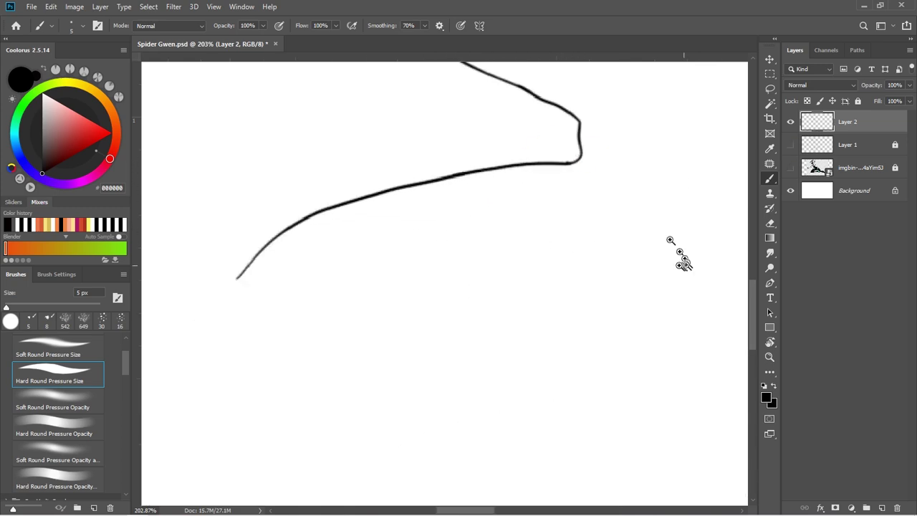
left_click_drag(451, 301, 322, 308)
left_click(790, 168)
left_click(791, 168)
left_click(790, 145)
Trace the back's contour from the shoulder down to the waist, redoing the lower stretch once.
left_click_drag(499, 296, 371, 392)
left_click_drag(390, 260, 487, 258)
mouse_move(294, 178)
left_mouse_down()
mouse_move(369, 231)
mouse_move(413, 293)
left_mouse_up()
left_click_drag(465, 347, 469, 225)
mouse_move(418, 169)
left_mouse_down()
mouse_move(435, 331)
mouse_move(451, 367)
left_mouse_up()
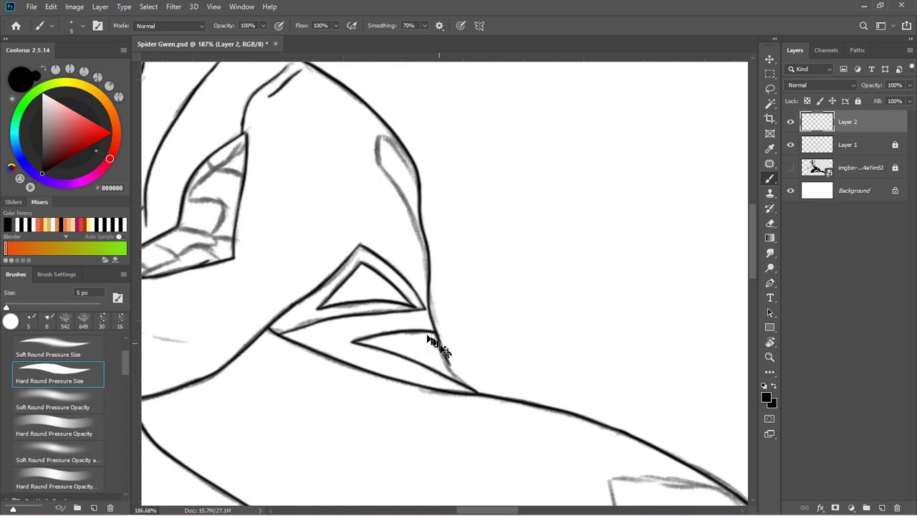
key("ctrl+z")
left_click_drag(451, 332, 467, 332)
mouse_move(412, 145)
left_mouse_down()
mouse_move(424, 304)
mouse_move(441, 360)
mouse_move(483, 404)
left_mouse_up()
Ink the narrow accent shape along the back of the shoulder.
mouse_move(541, 356)
left_mouse_down()
mouse_move(517, 349)
mouse_move(537, 350)
left_mouse_up()
left_click_drag(495, 301, 468, 361)
mouse_move(399, 309)
left_mouse_down()
mouse_move(351, 200)
mouse_move(339, 182)
left_mouse_up()
left_click_drag(385, 236, 401, 236)
left_click_drag(327, 172, 330, 139)
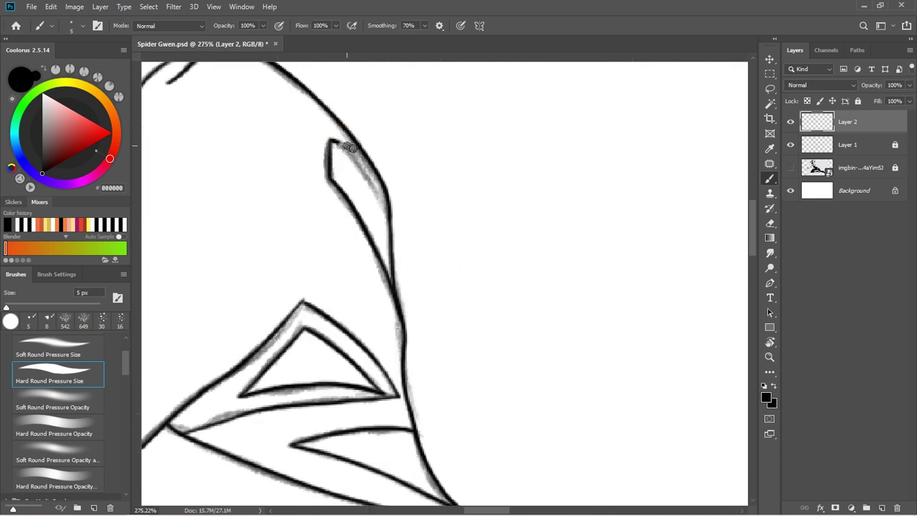
left_click_drag(433, 238, 398, 237)
left_click_drag(459, 248, 476, 248)
left_click_drag(380, 174, 425, 239)
left_click_drag(369, 161, 401, 202)
Extend the front thigh's upper line toward the knee, redoing the stroke once.
left_click_drag(494, 319, 466, 317)
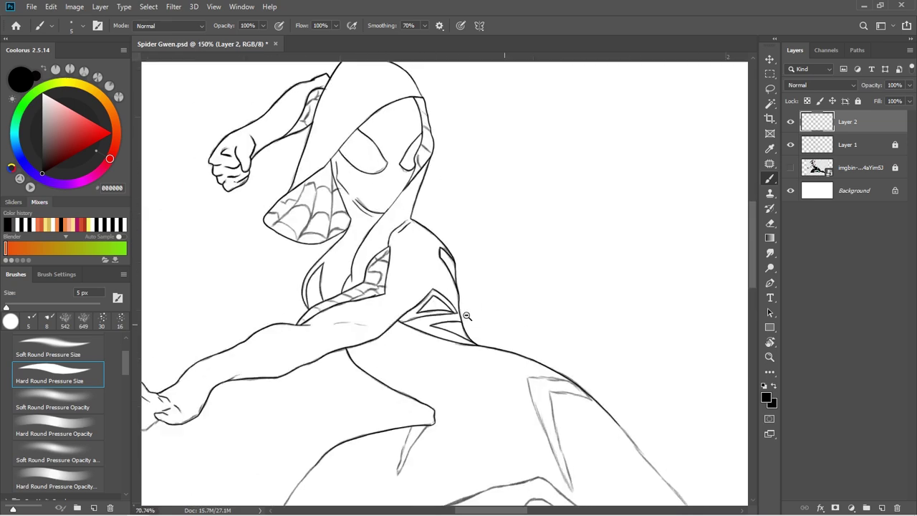
left_click_drag(408, 458, 459, 294)
left_click_drag(432, 307, 467, 307)
left_click_drag(243, 372, 395, 161)
key("ctrl+z")
left_click_drag(333, 366, 432, 258)
left_click_drag(377, 347, 415, 347)
left_click_drag(362, 340, 397, 315)
Trace the rounded contour of the front knee and the start of the shin's lower edge.
mouse_move(349, 397)
left_mouse_down()
mouse_move(289, 323)
mouse_move(368, 212)
left_mouse_up()
left_click_drag(373, 330, 273, 229)
mouse_move(246, 292)
left_mouse_down()
mouse_move(374, 305)
mouse_move(252, 270)
left_mouse_up()
left_click_drag(225, 276, 409, 279)
mouse_move(562, 303)
left_mouse_down()
mouse_move(495, 339)
mouse_move(451, 339)
left_mouse_up()
mouse_move(412, 330)
left_mouse_down()
mouse_move(321, 336)
mouse_move(496, 295)
left_mouse_up()
Ink the front shin's lower contour to the foot, redoing the final stretch once.
left_click_drag(480, 333, 520, 333)
mouse_move(523, 335)
left_mouse_down()
mouse_move(426, 327)
mouse_move(366, 343)
left_mouse_up()
left_click_drag(296, 305, 502, 262)
mouse_move(518, 279)
left_mouse_down()
mouse_move(354, 268)
mouse_move(454, 275)
mouse_move(542, 294)
left_mouse_up()
left_click_drag(593, 357, 475, 353)
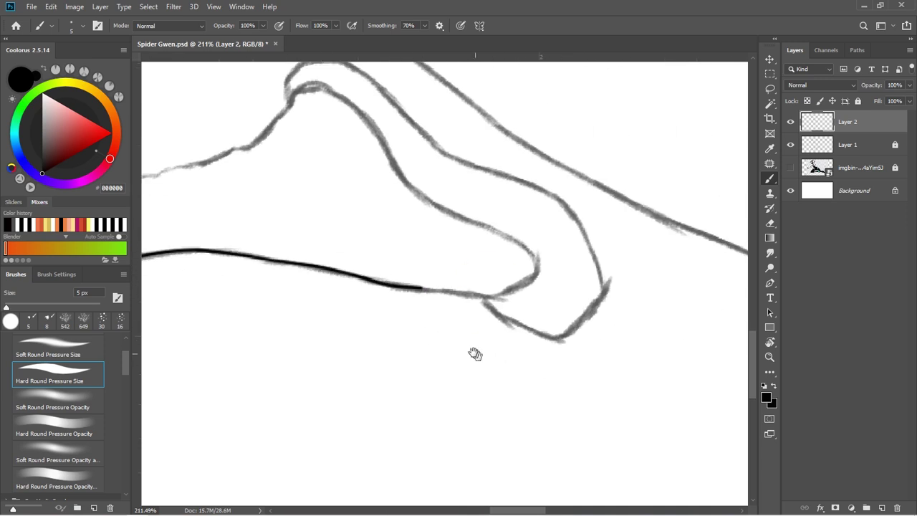
key("ctrl+z")
left_click_drag(367, 294, 413, 289)
left_click_drag(244, 246, 501, 288)
Trace the shoe's lower edge and the foot's inner curve back up to the ankle.
mouse_move(505, 288)
left_mouse_down()
mouse_move(455, 281)
mouse_move(507, 286)
mouse_move(565, 330)
left_mouse_up()
mouse_move(487, 284)
left_mouse_down()
mouse_move(546, 260)
mouse_move(521, 235)
mouse_move(545, 252)
left_mouse_up()
key("ctrl+z")
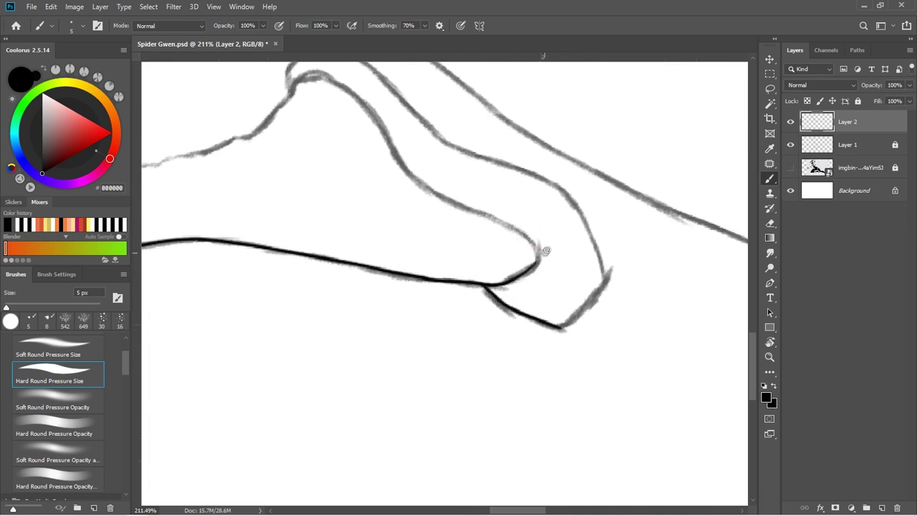
mouse_move(472, 210)
left_mouse_down()
mouse_move(541, 245)
mouse_move(536, 266)
left_mouse_up()
Trace the front calf's upper contour from behind the knee toward the ankle, redoing it once.
mouse_move(491, 222)
left_mouse_down()
mouse_move(505, 323)
mouse_move(410, 258)
mouse_move(378, 199)
mouse_move(405, 233)
left_mouse_up()
scroll(327, 220, "up", 1)
scroll(219, 266, "left", 5)
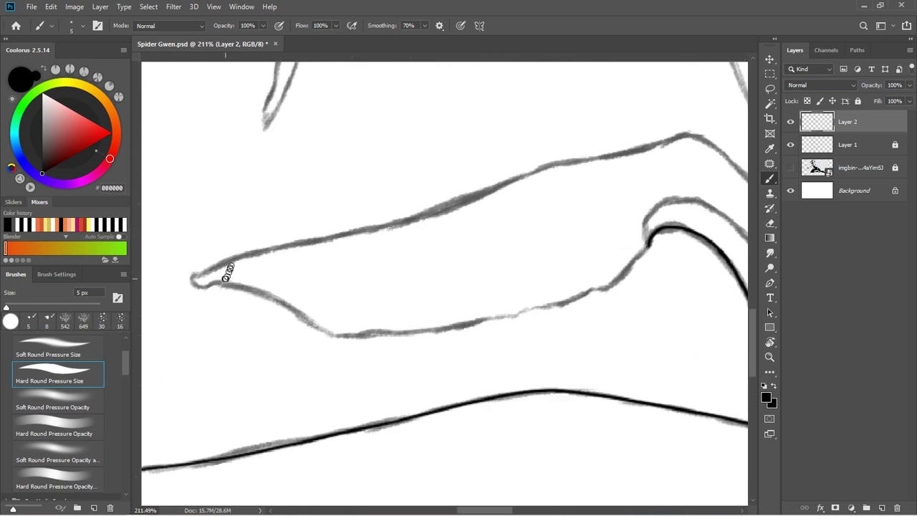
left_click_drag(213, 281, 372, 336)
key("ctrl+z")
mouse_move(214, 282)
left_mouse_down()
mouse_move(364, 337)
mouse_move(498, 315)
mouse_move(607, 282)
left_mouse_up()
scroll(429, 286, "right", 2)
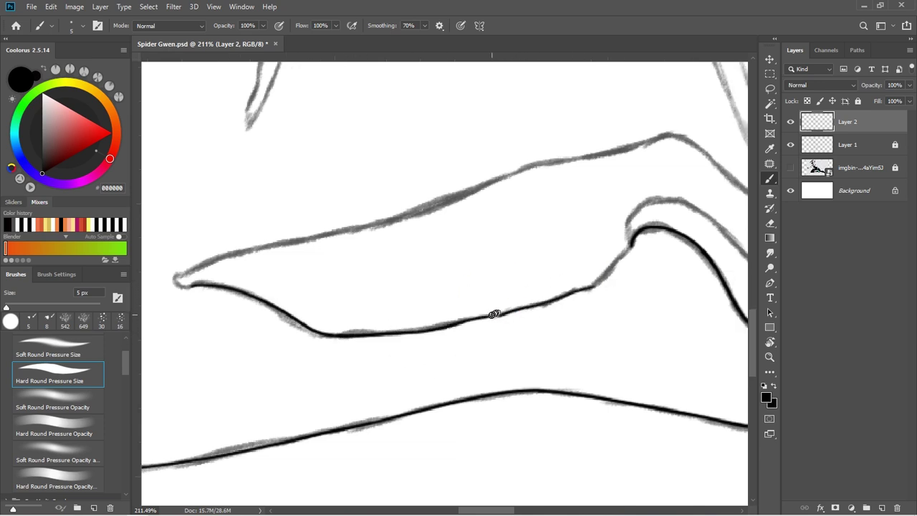
Join the calf line to the ankle and ink the front shoe's outer edge around the toe.
mouse_move(494, 314)
left_mouse_down()
mouse_move(382, 327)
mouse_move(517, 260)
left_mouse_up()
mouse_move(525, 248)
left_mouse_down()
mouse_move(322, 288)
mouse_move(379, 253)
mouse_move(476, 349)
left_mouse_up()
mouse_move(555, 435)
left_mouse_down()
mouse_move(446, 383)
mouse_move(379, 334)
left_mouse_up()
mouse_move(304, 248)
left_mouse_down()
mouse_move(404, 286)
mouse_move(442, 320)
left_mouse_up()
mouse_move(420, 434)
left_mouse_down()
mouse_move(458, 343)
mouse_move(438, 310)
left_mouse_up()
key("ctrl+z")
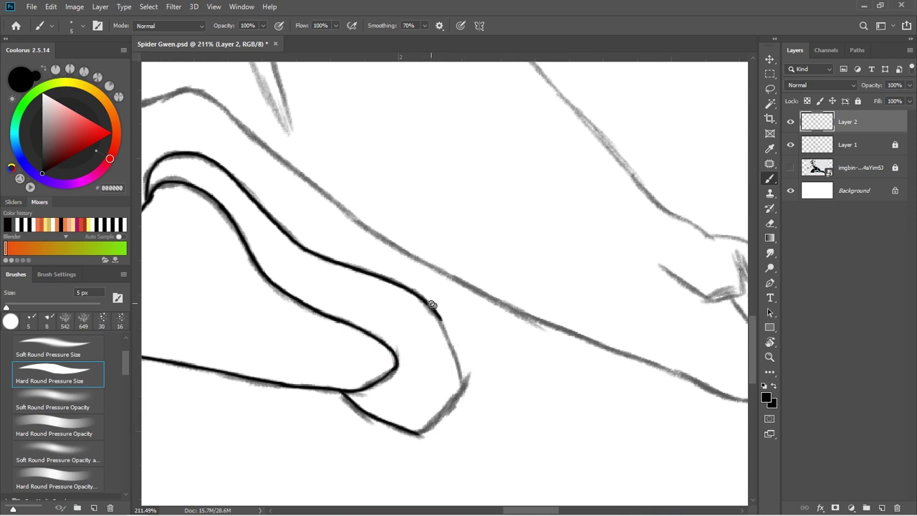
left_click_drag(450, 344, 463, 381)
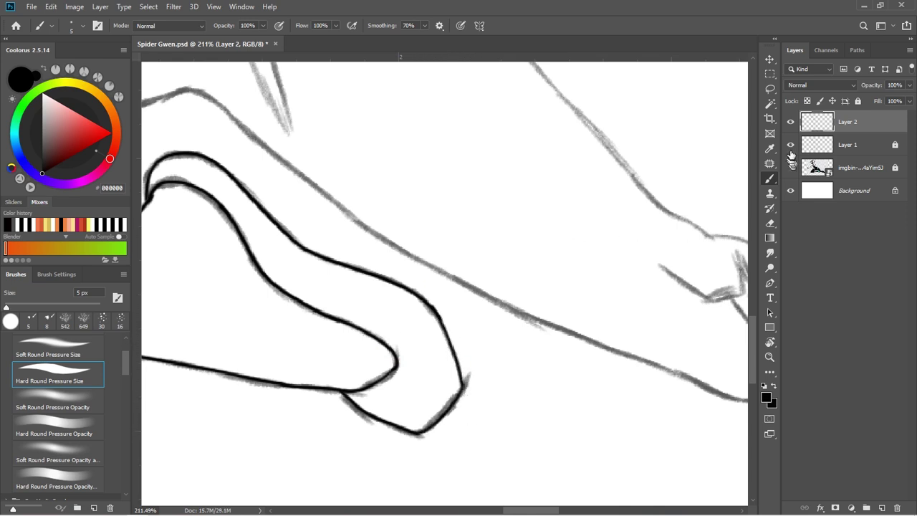
Touch up the shoe's toe edge while comparing the line art with the Layer 1 sketch hidden and shown.
left_click(791, 146)
left_click(791, 146)
left_click_drag(461, 389, 453, 402)
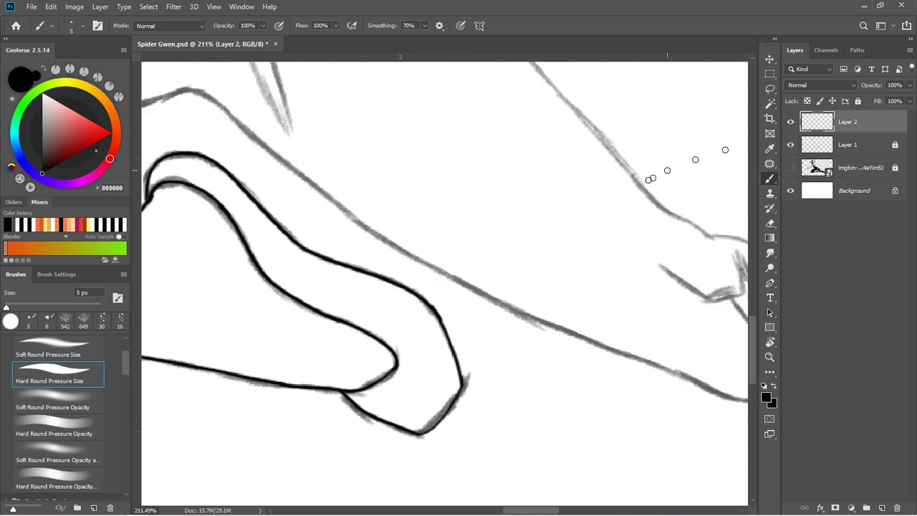
left_click_drag(649, 179, 544, 188)
left_click(791, 146)
left_click_drag(571, 282, 594, 269)
left_click(791, 145)
Try to trace the thigh's underside line running above the front foot toward the rear leg.
left_click_drag(365, 338, 401, 338)
scroll(403, 344, "up", 4)
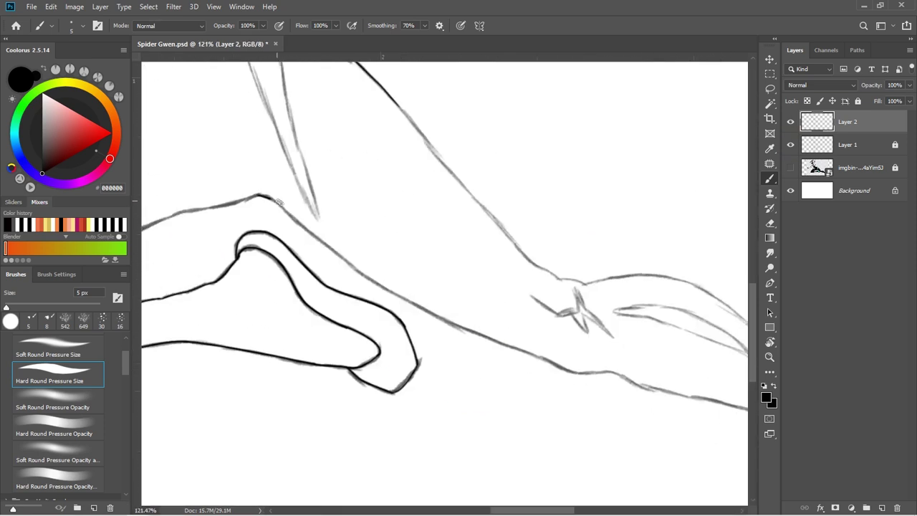
key("ctrl+z")
mouse_move(302, 226)
left_mouse_down()
mouse_move(386, 289)
mouse_move(360, 236)
left_mouse_up()
left_click_drag(227, 152, 322, 207)
key("ctrl+z")
mouse_move(480, 301)
left_mouse_down()
mouse_move(413, 320)
mouse_move(273, 240)
mouse_move(349, 300)
mouse_move(298, 258)
left_mouse_up()
key("ctrl+z")
mouse_move(352, 292)
left_mouse_down()
mouse_move(254, 217)
mouse_move(317, 273)
mouse_move(407, 316)
left_mouse_up()
key("ctrl+z")
key("ctrl+z")
key("ctrl+z")
Ink the rear leg's underside from above the front foot along the thigh and knee to the calf.
left_click_drag(376, 318, 262, 231)
left_click_drag(738, 452, 415, 286)
mouse_move(227, 258)
left_mouse_down()
mouse_move(366, 309)
mouse_move(341, 304)
left_mouse_up()
mouse_move(305, 293)
left_mouse_down()
mouse_move(354, 316)
mouse_move(548, 367)
left_mouse_up()
mouse_move(527, 341)
left_mouse_down()
mouse_move(342, 262)
mouse_move(489, 318)
left_mouse_up()
mouse_move(462, 308)
left_mouse_down()
mouse_move(371, 217)
mouse_move(513, 304)
left_mouse_up()
left_click_drag(515, 309, 465, 242)
key("ctrl+z")
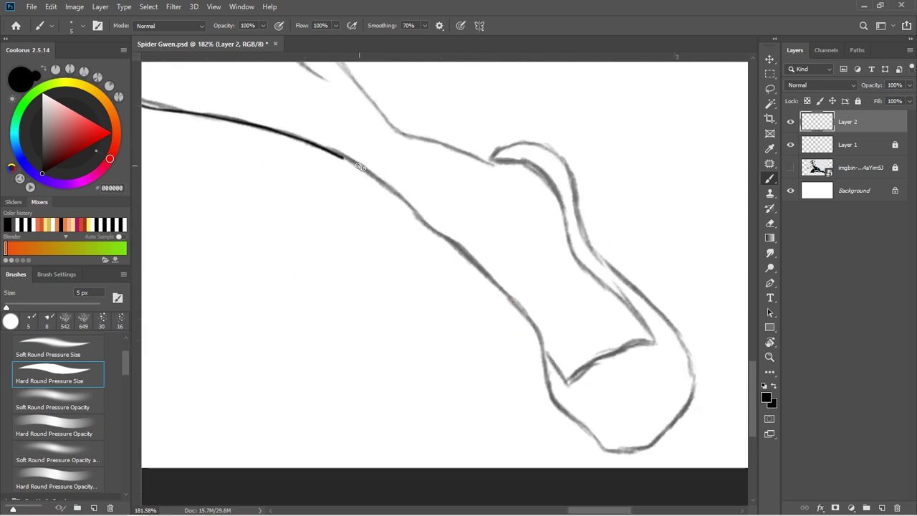
Continue the rear calf's lower contour down to the ankle, redrawing strokes that stray from the sketch.
key("ctrl+z")
mouse_move(312, 143)
left_mouse_down()
mouse_move(398, 192)
mouse_move(430, 232)
left_mouse_up()
left_click_drag(528, 327, 486, 287)
mouse_move(413, 205)
left_mouse_down()
mouse_move(477, 269)
mouse_move(503, 315)
left_mouse_up()
mouse_move(507, 300)
left_mouse_down()
mouse_move(449, 251)
mouse_move(450, 301)
mouse_move(506, 360)
left_mouse_up()
key("ctrl+z")
Ink the rear shoe's outer edge around the toe and up over the heel, redoing the stray strokes.
left_click_drag(563, 391, 430, 372)
mouse_move(372, 342)
left_mouse_down()
mouse_move(401, 346)
mouse_move(440, 318)
mouse_move(398, 343)
mouse_move(417, 339)
mouse_move(454, 237)
mouse_move(441, 223)
left_mouse_up()
key("ctrl+z")
key("ctrl+z")
key("ctrl+z")
mouse_move(441, 224)
left_mouse_down()
mouse_move(455, 371)
mouse_move(364, 283)
mouse_move(357, 229)
left_mouse_up()
left_click_drag(369, 183, 389, 203)
left_click_drag(290, 221, 380, 250)
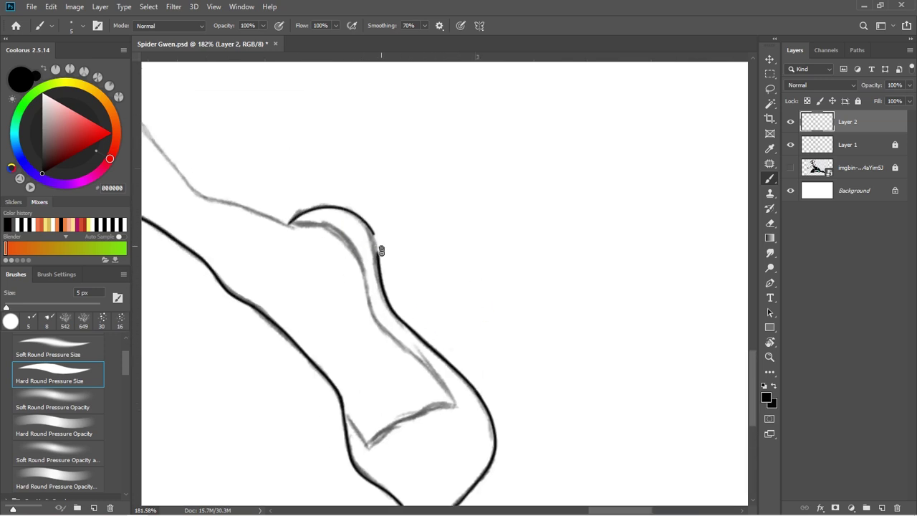
Ink the rear shoe's inner opening, from the short edge at the toe up along the curved inner side.
left_click_drag(365, 456, 353, 376)
left_click_drag(333, 319, 357, 367)
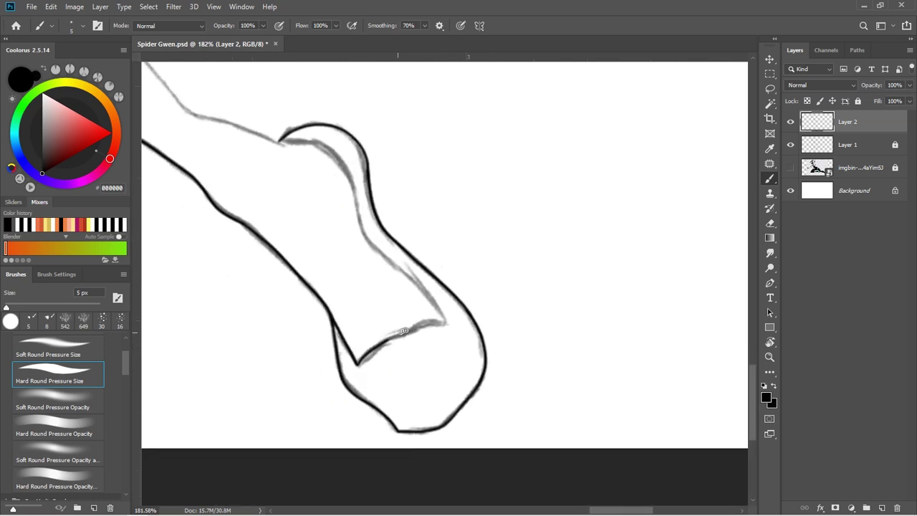
left_click_drag(405, 331, 459, 322)
mouse_move(464, 322)
left_mouse_down()
mouse_move(446, 356)
mouse_move(336, 217)
mouse_move(354, 293)
mouse_move(448, 434)
left_mouse_up()
key("ctrl+z")
mouse_move(297, 226)
left_mouse_down()
mouse_move(322, 280)
mouse_move(381, 345)
left_mouse_up()
Ink the rear thigh's upper contour from the hip down toward the knee, redoing uneven strokes.
left_click_drag(361, 309, 627, 477)
left_click_drag(286, 193, 695, 406)
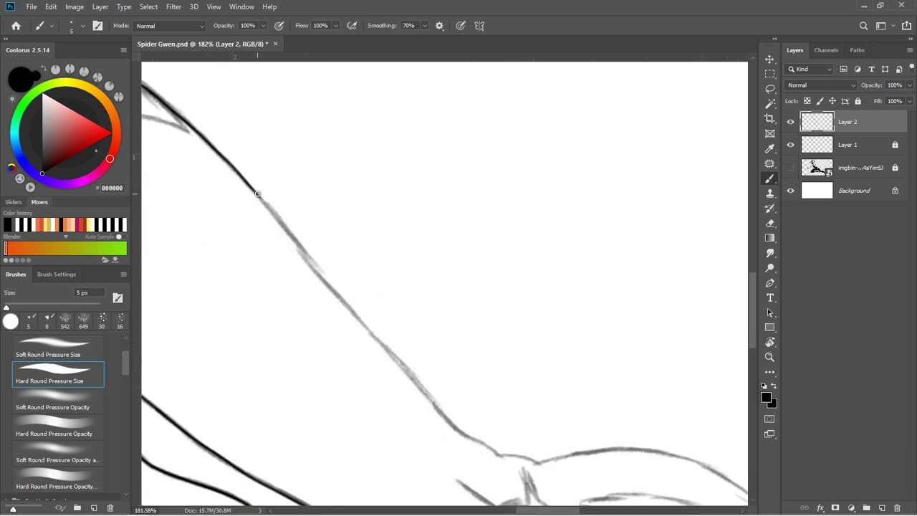
left_click_drag(254, 190, 341, 294)
key("ctrl+z")
left_click_drag(428, 350, 363, 228)
left_click_drag(274, 169, 377, 290)
key("ctrl+z")
left_click_drag(449, 359, 340, 293)
Continue the rear leg's upper contour over the knee and along the calf's curve, redoing uneven strokes.
mouse_move(265, 216)
left_mouse_down()
mouse_move(311, 251)
mouse_move(376, 274)
left_mouse_up()
mouse_move(379, 275)
left_mouse_down()
mouse_move(262, 274)
mouse_move(371, 258)
left_mouse_up()
key("ctrl+z")
mouse_move(242, 269)
left_mouse_down()
mouse_move(375, 256)
mouse_move(454, 291)
left_mouse_up()
mouse_move(453, 290)
left_mouse_down()
mouse_move(364, 197)
mouse_move(397, 225)
left_mouse_up()
key("ctrl+z")
mouse_move(341, 183)
left_mouse_down()
mouse_move(432, 260)
mouse_move(494, 333)
left_mouse_up()
key("ctrl+z")
Join the rear calf's upper contour to the shoe with a line across the ankle.
left_click_drag(458, 290, 413, 240)
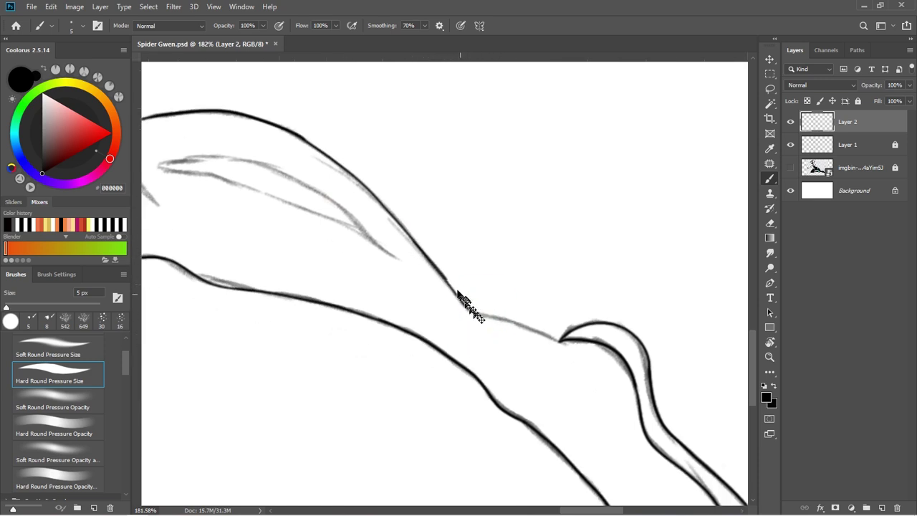
key("ctrl+z")
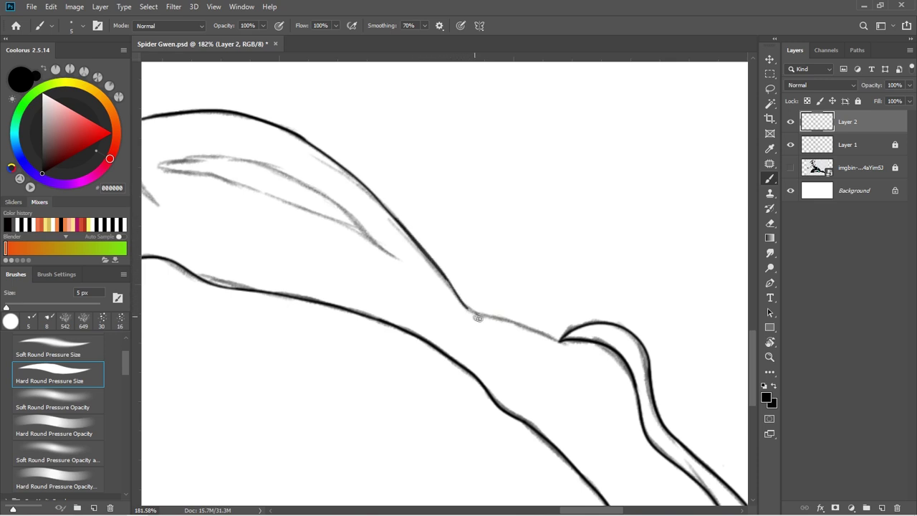
left_click_drag(478, 318, 492, 325)
key("ctrl+z")
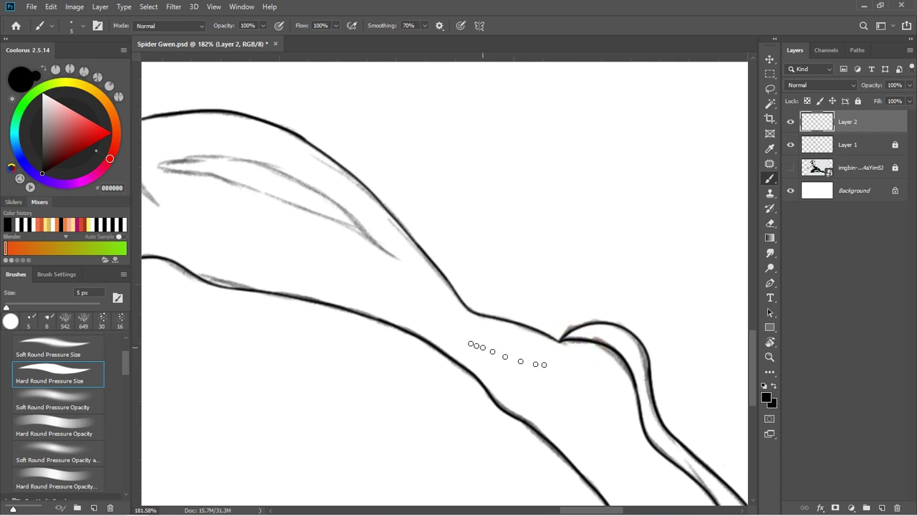
Try to ink the long outer edge of the pointed marking on the hip.
mouse_move(559, 362)
left_mouse_down()
mouse_move(474, 344)
mouse_move(493, 342)
left_mouse_up()
left_click_drag(436, 269, 506, 307)
mouse_move(443, 313)
left_mouse_down()
mouse_move(473, 313)
mouse_move(444, 262)
mouse_move(446, 308)
mouse_move(418, 339)
left_mouse_up()
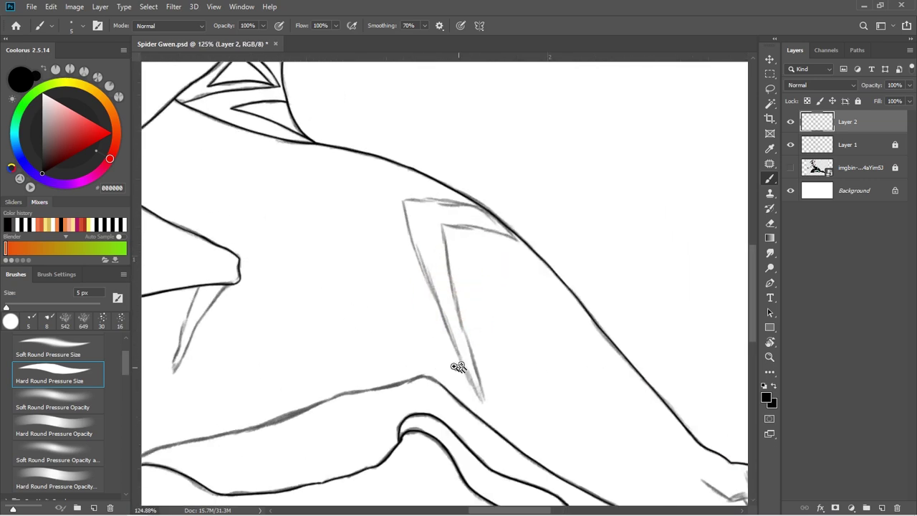
left_click_drag(458, 366, 458, 365)
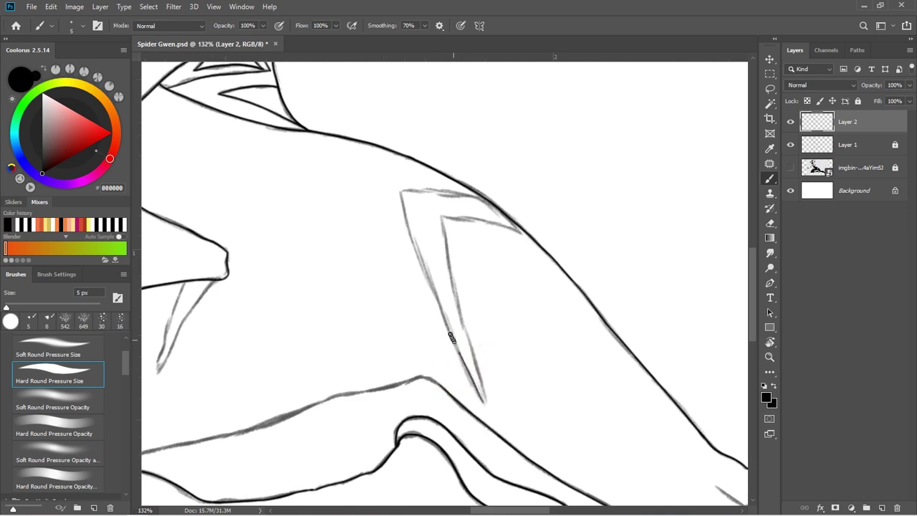
left_click_drag(453, 338, 445, 323)
key("ctrl+z")
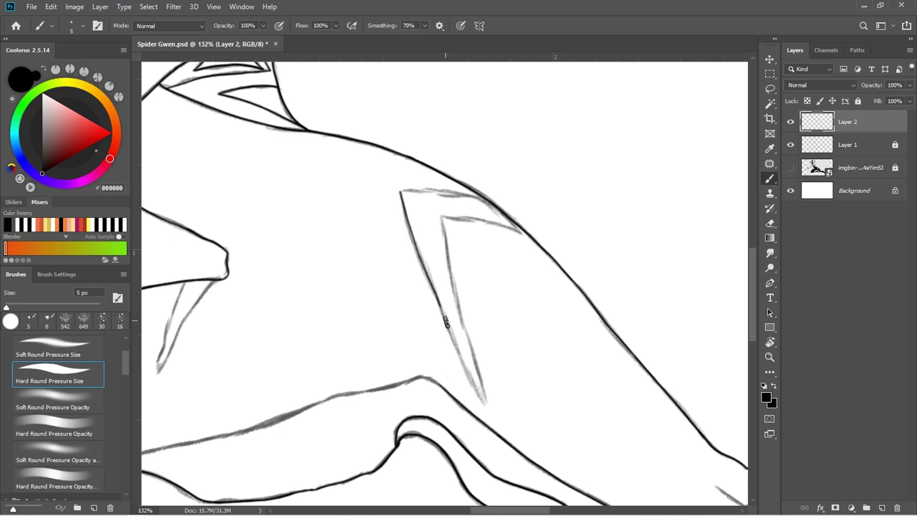
key("ctrl+z")
key("ctrl+z")
Ink the hip marking's long outer edge from its upper corner down to its point.
left_click_drag(459, 273, 456, 283)
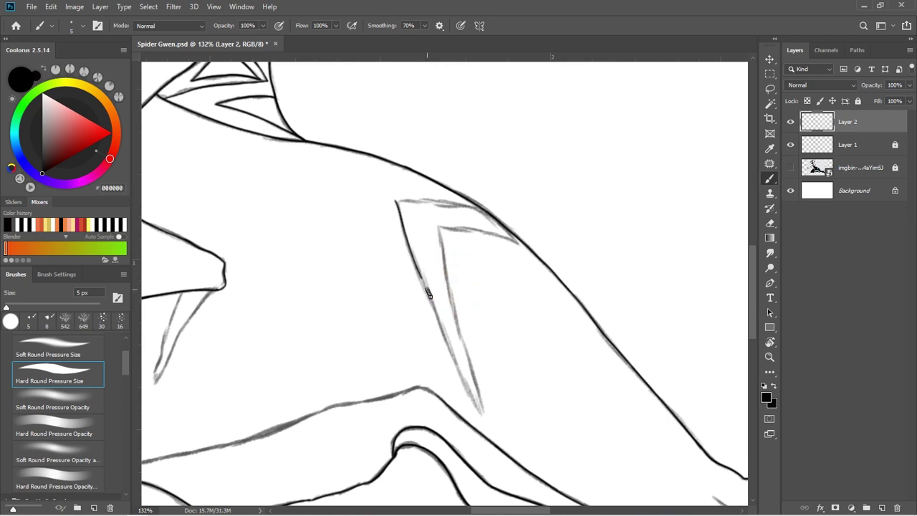
left_click_drag(434, 308, 436, 313)
left_click_drag(471, 363, 457, 312)
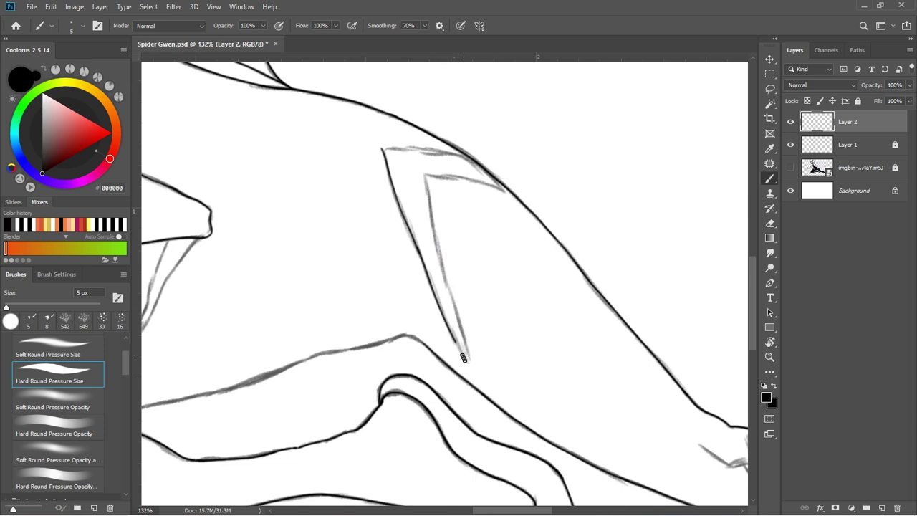
left_click_drag(501, 368, 462, 356)
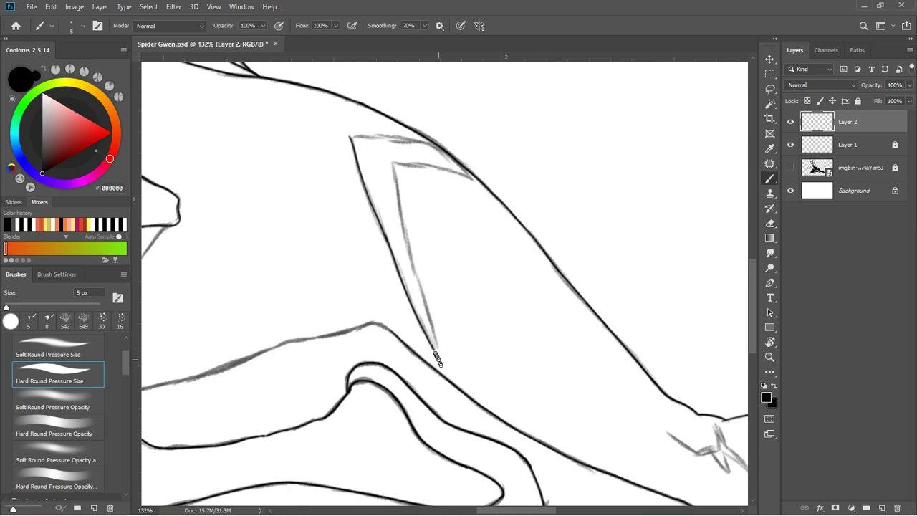
left_click_drag(433, 346, 441, 364)
mouse_move(417, 284)
left_mouse_down()
mouse_move(408, 250)
mouse_move(432, 270)
mouse_move(415, 327)
left_mouse_up()
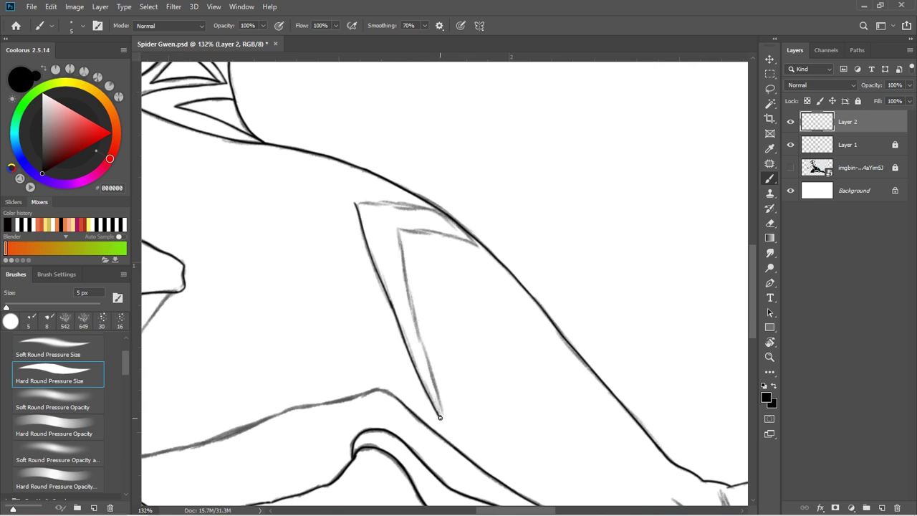
Ink the hip marking's inner long edge from its point up to the inner corner, redoing it once.
mouse_move(428, 369)
left_mouse_down()
mouse_move(438, 416)
mouse_move(414, 330)
left_mouse_up()
key("ctrl+z")
left_click_drag(434, 399, 399, 252)
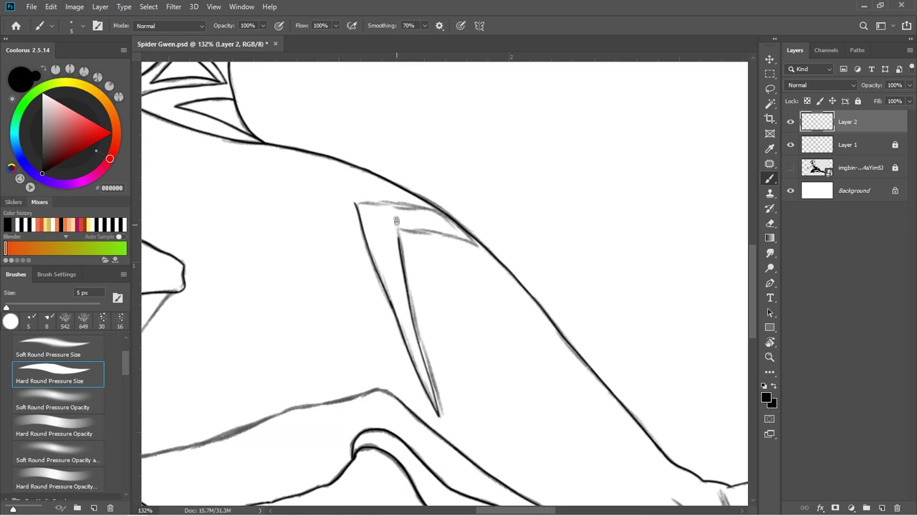
left_click_drag(473, 306, 434, 315)
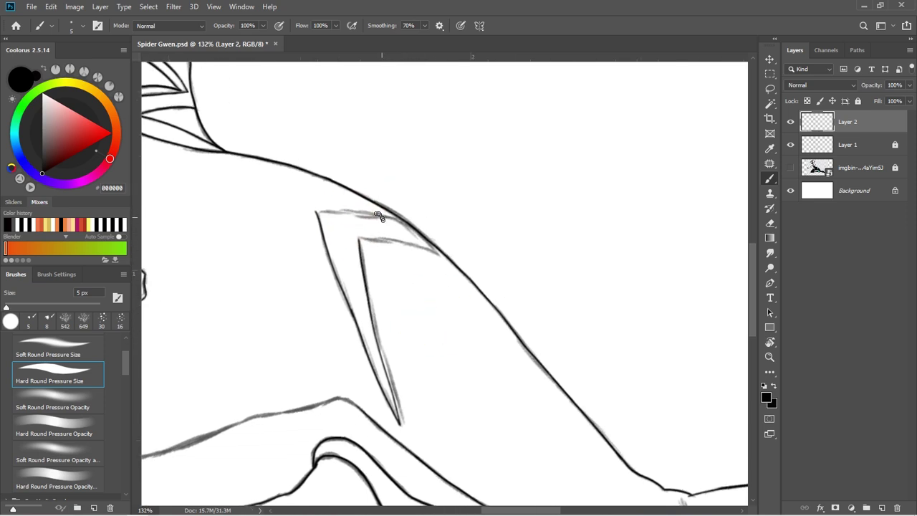
Ink the hip marking's two short upper edges so they meet the back contour, redoing the outer one.
left_click_drag(359, 241, 359, 234)
left_click(356, 227)
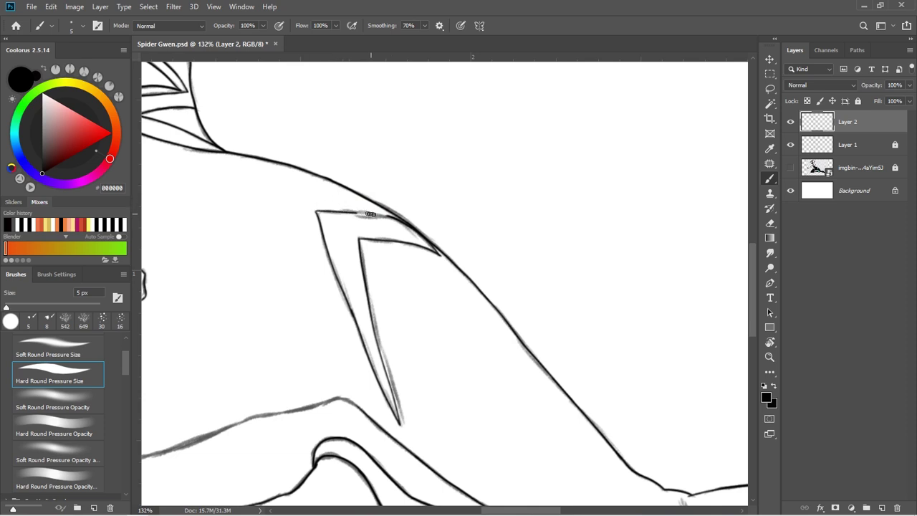
left_click_drag(402, 216, 413, 227)
key("ctrl+z")
left_click_drag(376, 216, 393, 218)
key("ctrl+z")
left_click_drag(335, 211, 409, 225)
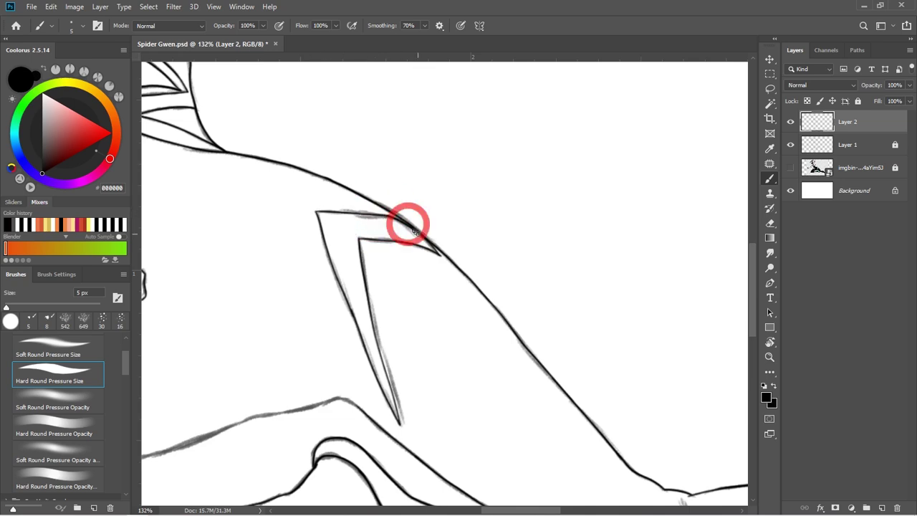
mouse_move(471, 316)
left_mouse_down()
mouse_move(337, 361)
mouse_move(459, 305)
left_mouse_up()
Ink the rear thigh's underside line behind the folded front leg and check the line art with Layer 1 hidden.
left_click_drag(395, 379, 447, 384)
mouse_move(416, 344)
left_mouse_down()
mouse_move(352, 355)
mouse_move(408, 327)
mouse_move(381, 308)
left_mouse_up()
mouse_move(312, 312)
left_mouse_down()
mouse_move(422, 290)
mouse_move(483, 266)
left_mouse_up()
mouse_move(482, 272)
left_mouse_down()
mouse_move(391, 266)
mouse_move(554, 220)
mouse_move(438, 244)
mouse_move(415, 239)
mouse_move(450, 227)
mouse_move(487, 250)
mouse_move(413, 237)
mouse_move(467, 233)
mouse_move(512, 303)
mouse_move(490, 243)
left_mouse_up()
scroll(484, 242, "down", 5)
left_click_drag(538, 266, 506, 297)
left_click(791, 146)
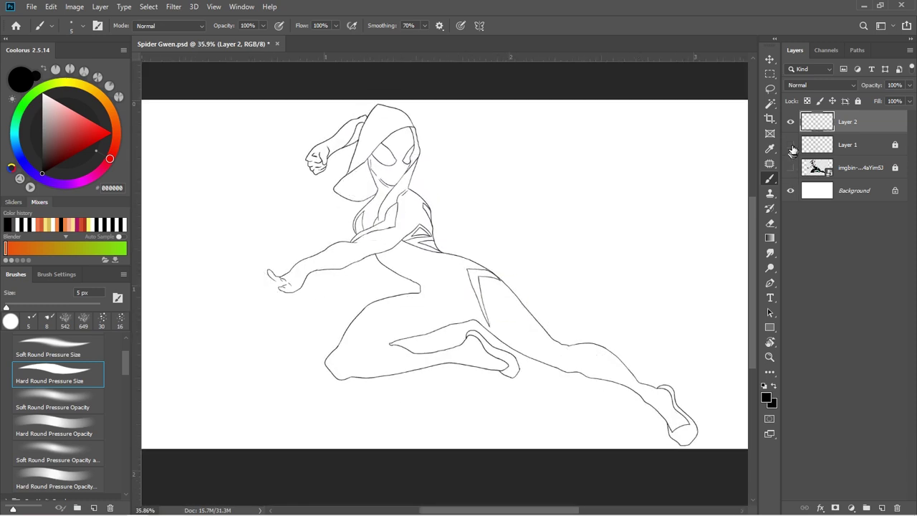
left_click(790, 146)
Ink the outstretched hand's lower finger, knuckle creases and thumb tip.
left_click_drag(277, 313, 335, 318)
mouse_move(190, 162)
left_mouse_down()
mouse_move(275, 257)
mouse_move(251, 269)
mouse_move(336, 285)
left_mouse_up()
key("ctrl+z")
left_click_drag(310, 288, 338, 291)
mouse_move(278, 265)
left_mouse_down()
mouse_move(266, 265)
mouse_move(310, 301)
mouse_move(351, 301)
left_mouse_up()
left_click_drag(403, 334, 386, 278)
left_click_drag(330, 245, 361, 268)
mouse_move(309, 352)
left_mouse_down()
mouse_move(301, 321)
mouse_move(316, 313)
left_mouse_up()
mouse_move(285, 338)
left_mouse_down()
mouse_move(352, 281)
mouse_move(339, 258)
left_mouse_up()
Ink the thumb's lower edge back to the palm of the outstretched hand, redoing it.
left_click_drag(325, 340, 277, 308)
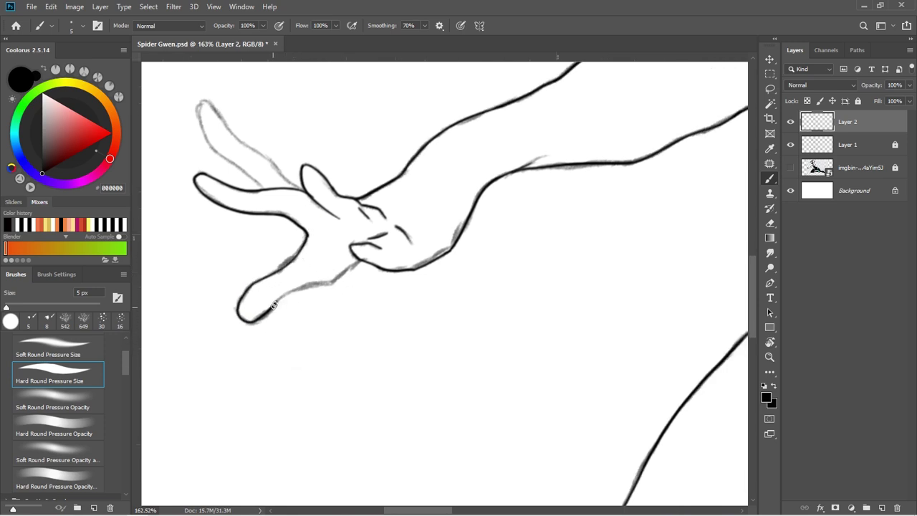
mouse_move(330, 285)
left_mouse_down()
mouse_move(337, 317)
mouse_move(317, 318)
left_mouse_up()
mouse_move(254, 336)
left_mouse_down()
mouse_move(292, 314)
mouse_move(320, 314)
mouse_move(303, 313)
mouse_move(339, 293)
left_mouse_up()
key("ctrl+z")
key("ctrl+z")
mouse_move(366, 258)
left_mouse_down()
mouse_move(368, 313)
mouse_move(407, 382)
left_mouse_up()
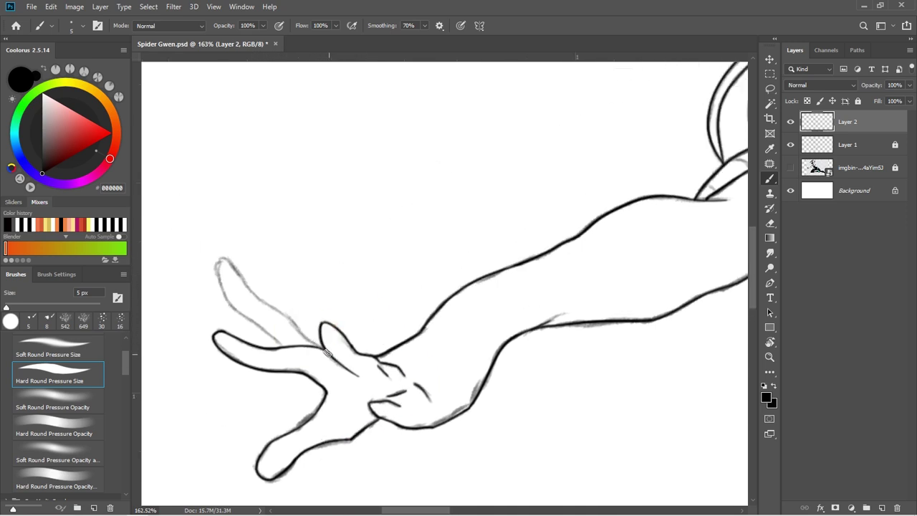
Ink the outstretched hand's raised upper finger and compare the full figure with Layer 1 hidden and shown.
left_click_drag(333, 356, 206, 251)
mouse_move(283, 346)
left_mouse_down()
mouse_move(248, 317)
mouse_move(221, 252)
left_mouse_up()
key("ctrl+0")
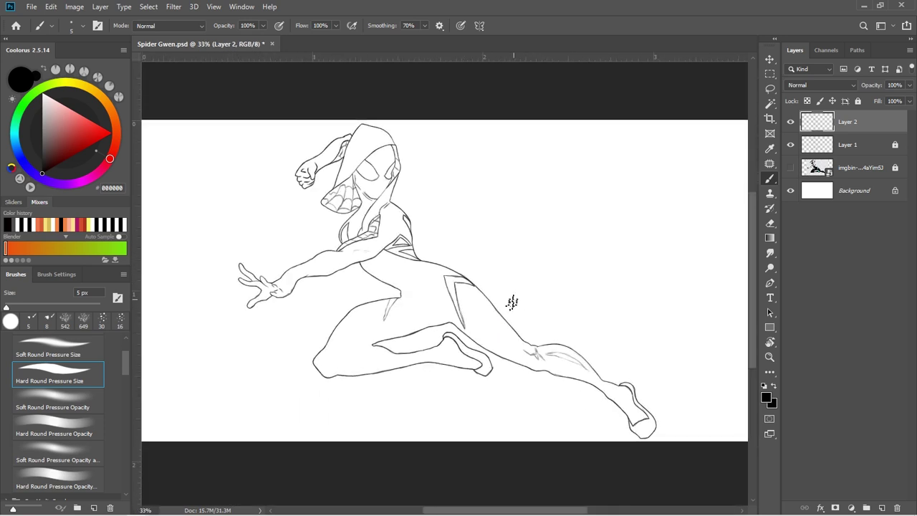
left_click(790, 146)
left_click(790, 145)
Ink the outline of the long leaf-shaped marking on the rear calf.
mouse_move(345, 394)
left_mouse_down()
mouse_move(392, 389)
mouse_move(403, 456)
left_mouse_up()
mouse_move(220, 269)
left_mouse_down()
mouse_move(346, 289)
mouse_move(462, 333)
mouse_move(539, 370)
mouse_move(590, 416)
left_mouse_up()
mouse_move(217, 270)
left_mouse_down()
mouse_move(297, 250)
mouse_move(377, 286)
mouse_move(463, 303)
mouse_move(557, 390)
left_mouse_up()
mouse_move(170, 236)
left_mouse_down()
mouse_move(455, 254)
mouse_move(488, 264)
left_mouse_up()
Ink the star-shaped crease lines at the rear knee.
mouse_move(372, 257)
left_mouse_down()
mouse_move(410, 284)
mouse_move(476, 290)
mouse_move(469, 247)
mouse_move(553, 352)
left_mouse_up()
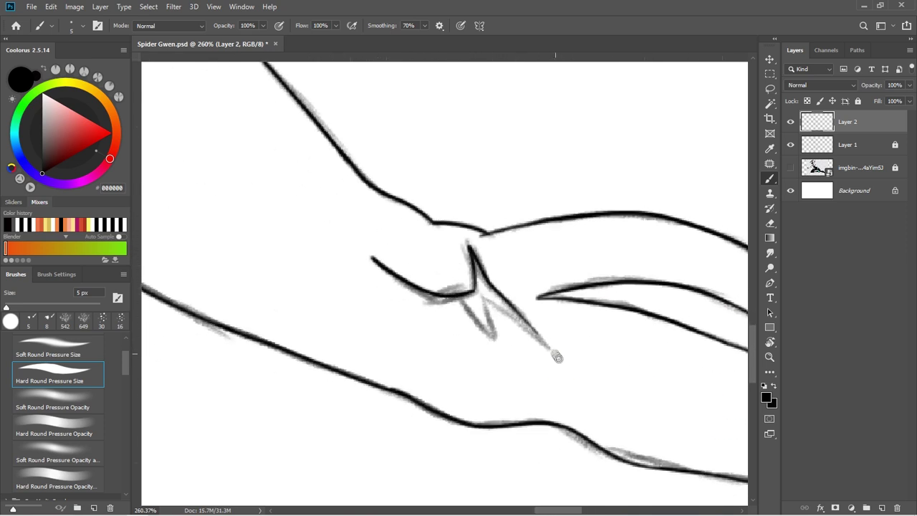
mouse_move(459, 302)
left_mouse_down()
mouse_move(494, 338)
mouse_move(484, 298)
left_mouse_up()
left_click_drag(486, 298, 549, 348)
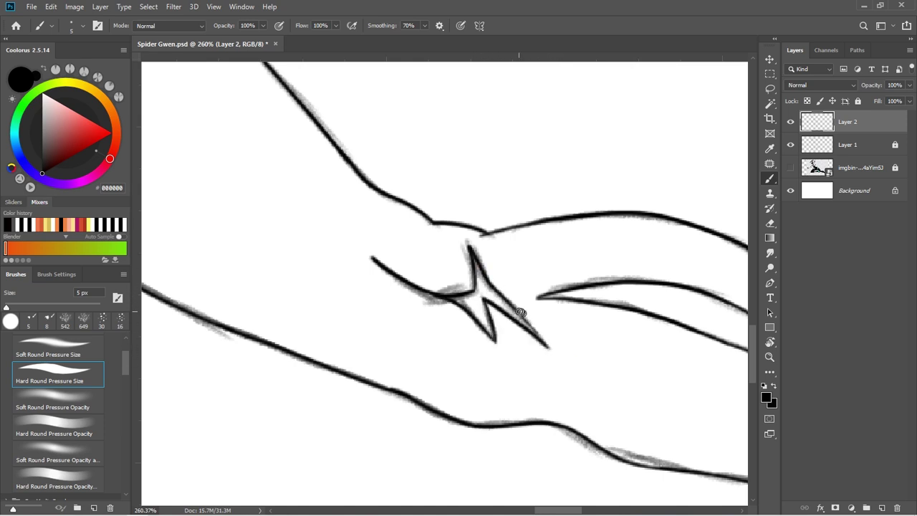
left_click_drag(521, 313, 553, 353)
Ink the narrow pointed wedge below the front hip corner and hide Layer 1 to leave only the line art.
left_click_drag(596, 345, 525, 338)
mouse_move(344, 247)
left_mouse_down()
mouse_move(522, 354)
mouse_move(495, 286)
left_mouse_up()
mouse_move(414, 376)
left_mouse_down()
mouse_move(453, 247)
mouse_move(414, 374)
mouse_move(457, 288)
mouse_move(497, 249)
left_mouse_up()
key("ctrl+z")
mouse_move(561, 296)
left_mouse_down()
mouse_move(525, 265)
mouse_move(481, 288)
left_mouse_up()
left_click(790, 146)
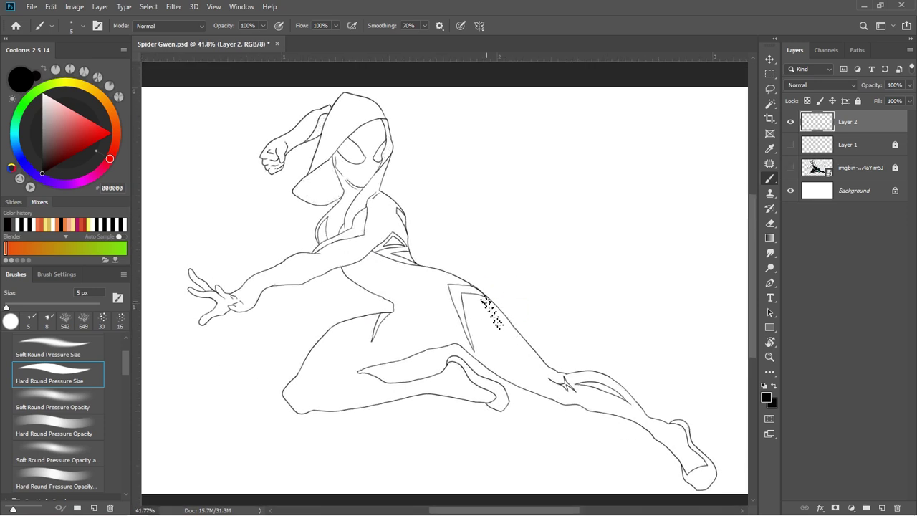
scroll(487, 269, "down", 1)
left_click(151, 509)
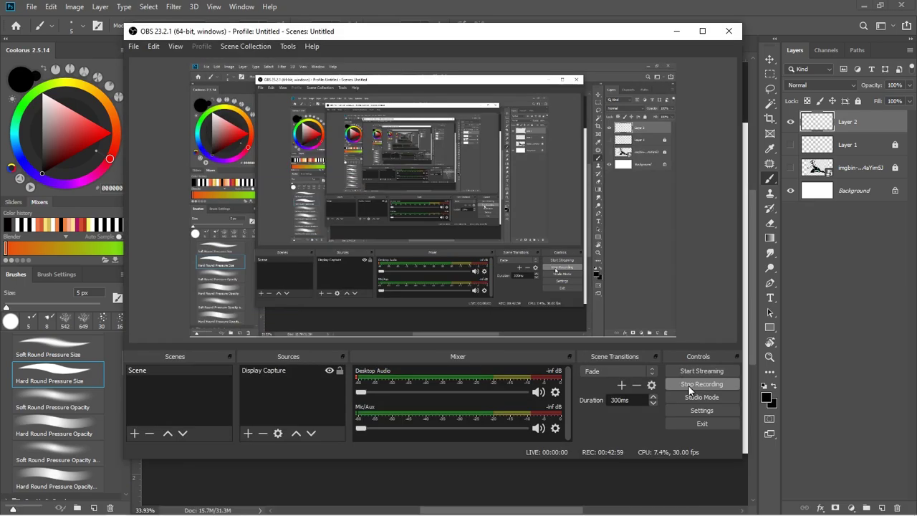